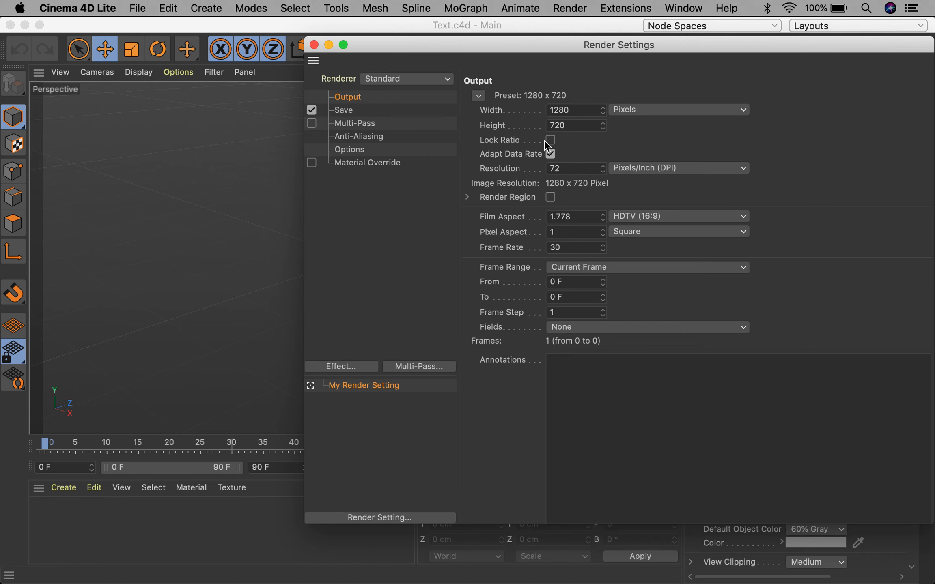
Close the render settings and add a Text spline object to the scene
click(314, 45)
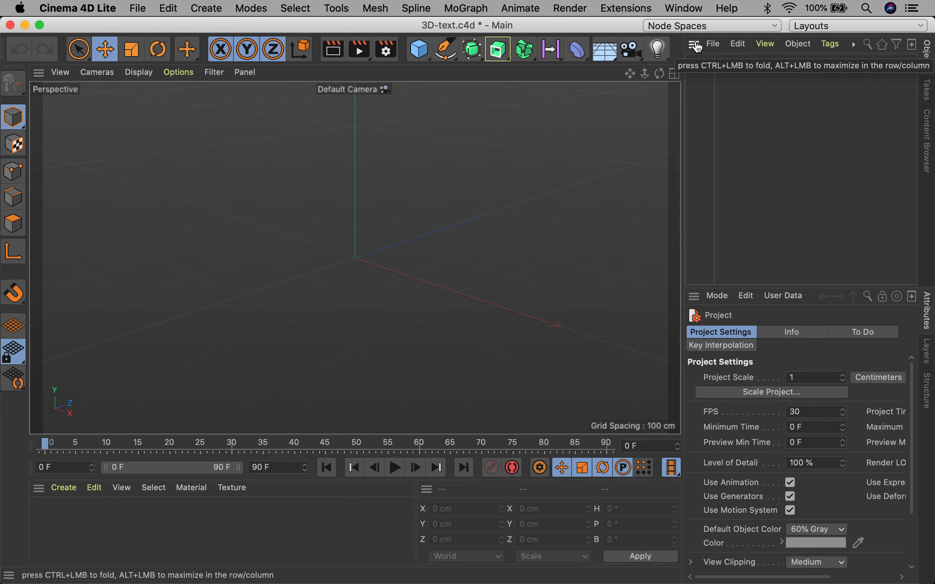
click(445, 52)
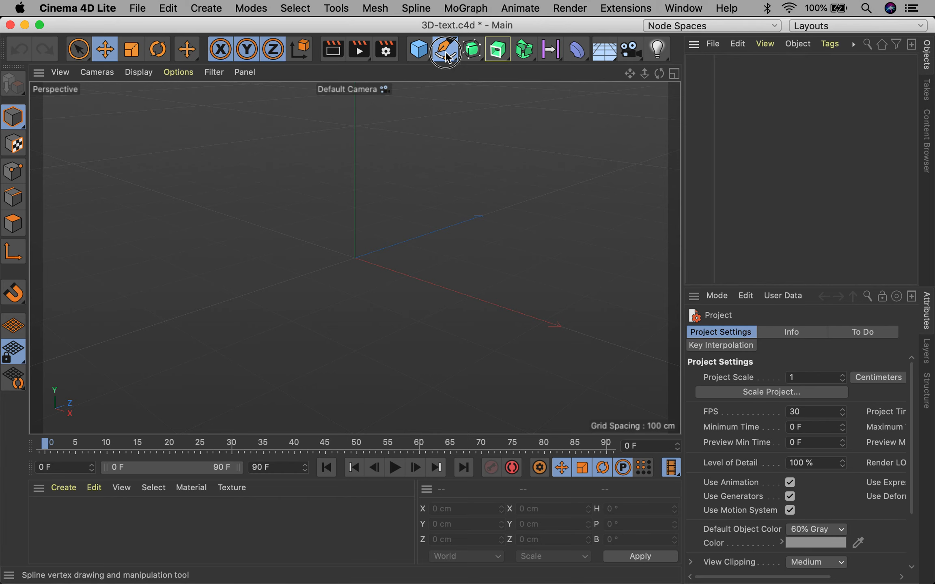
drag(445, 55, 668, 99)
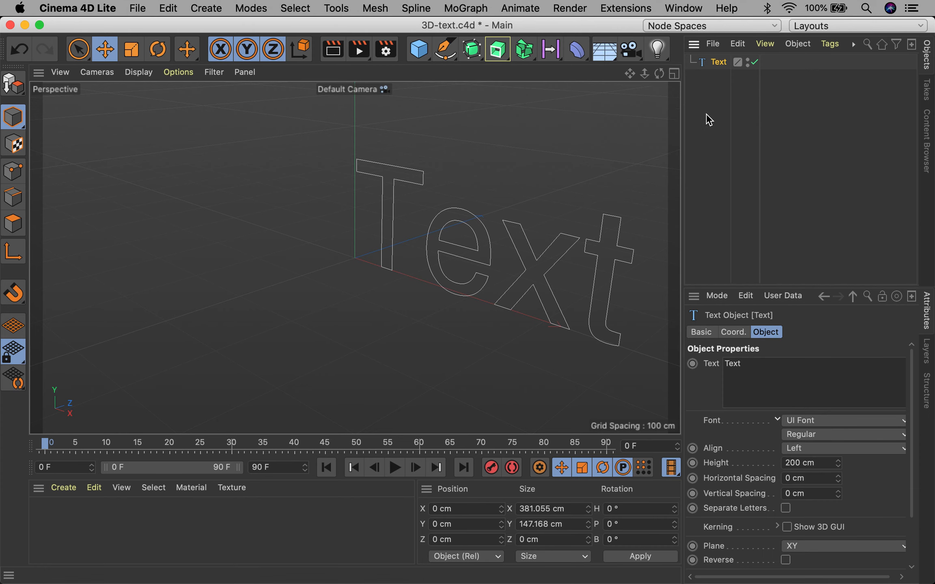
Replace the Text spline's default wording with the person's first name
click(750, 371)
key(BackSpace)
key(BackSpace)
key(BackSpace)
key(BackSpace)
text(Nathaniel)
click(609, 393)
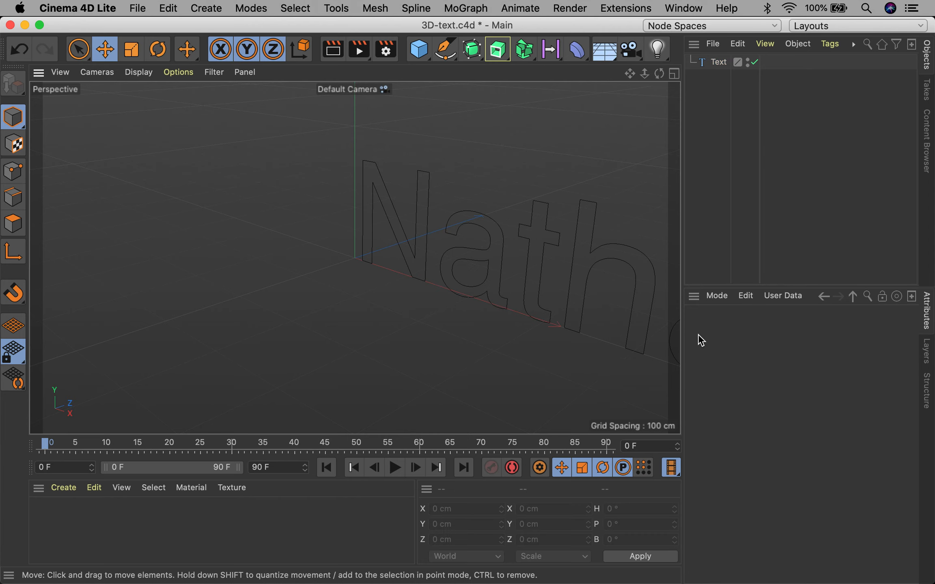
Add an Extrude object and nest the Text spline inside it as its child
click(562, 285)
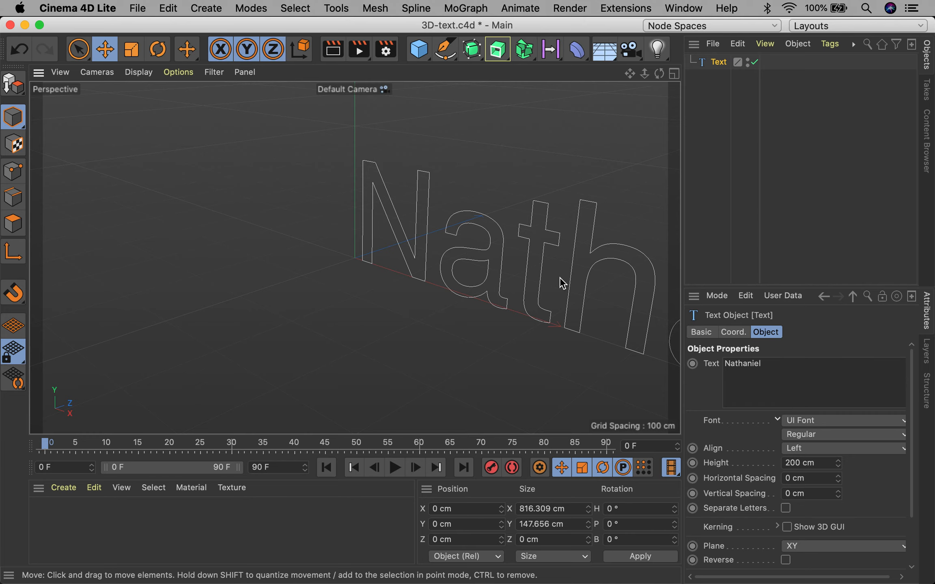
mouse_move(560, 276)
alt+mouse_down()
mouse_move(457, 240)
mouse_move(548, 280)
mouse_move(432, 243)
mouse_move(418, 208)
mouse_move(362, 270)
mouse_move(208, 266)
mouse_move(225, 229)
mouse_move(260, 230)
mouse_move(287, 250)
mouse_move(298, 228)
mouse_move(303, 317)
mouse_move(302, 288)
mouse_move(278, 279)
mouse_move(276, 267)
mouse_move(263, 283)
mouse_move(269, 295)
alt+mouse_up()
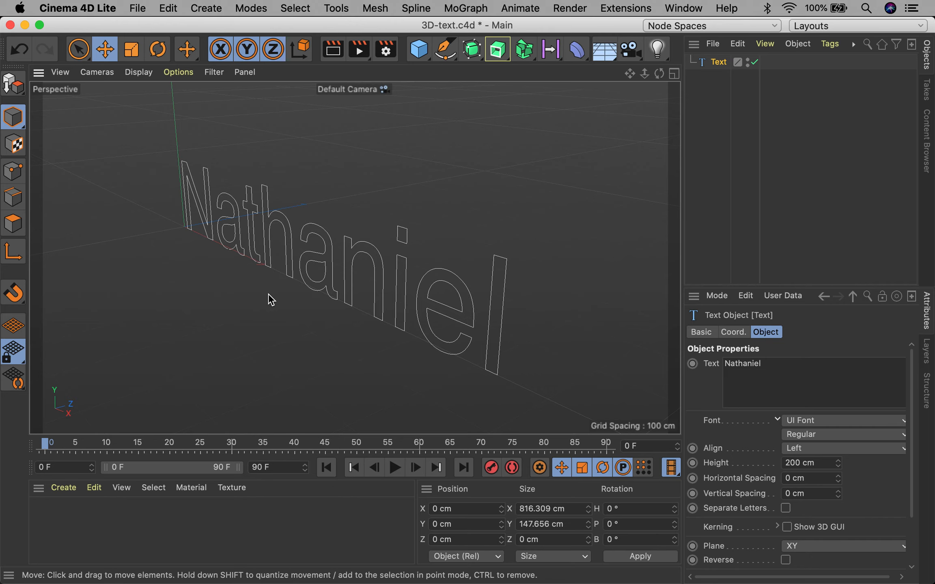
click(496, 58)
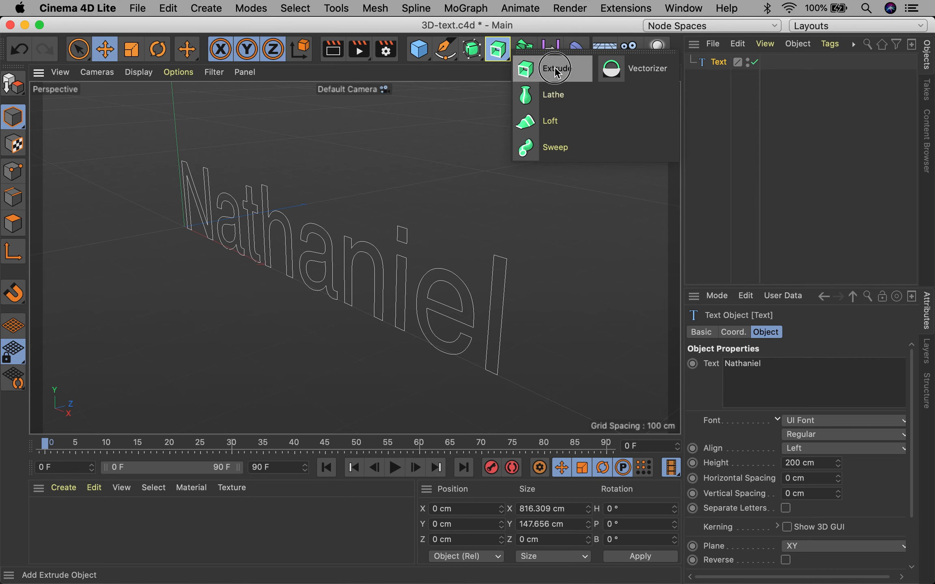
click(576, 70)
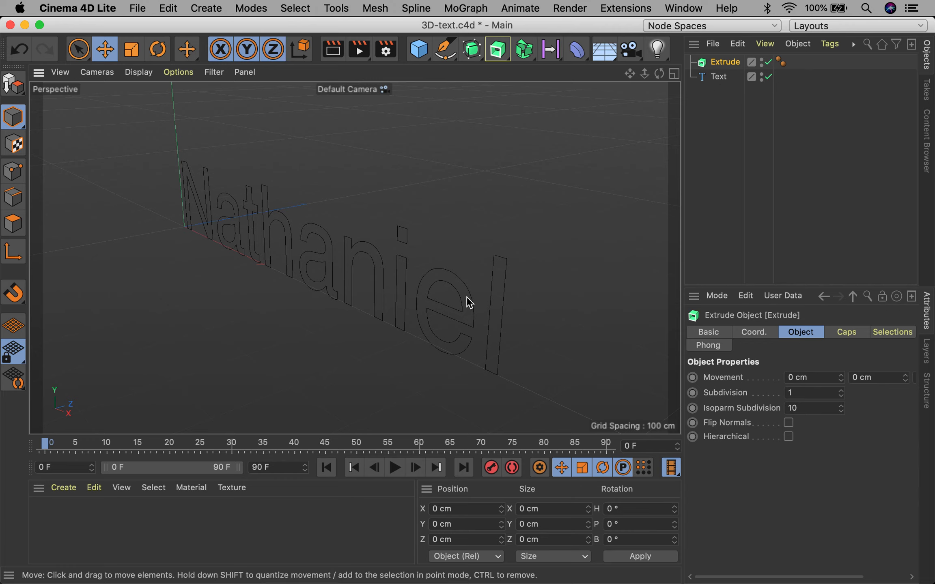
click(718, 79)
drag(718, 79, 734, 61)
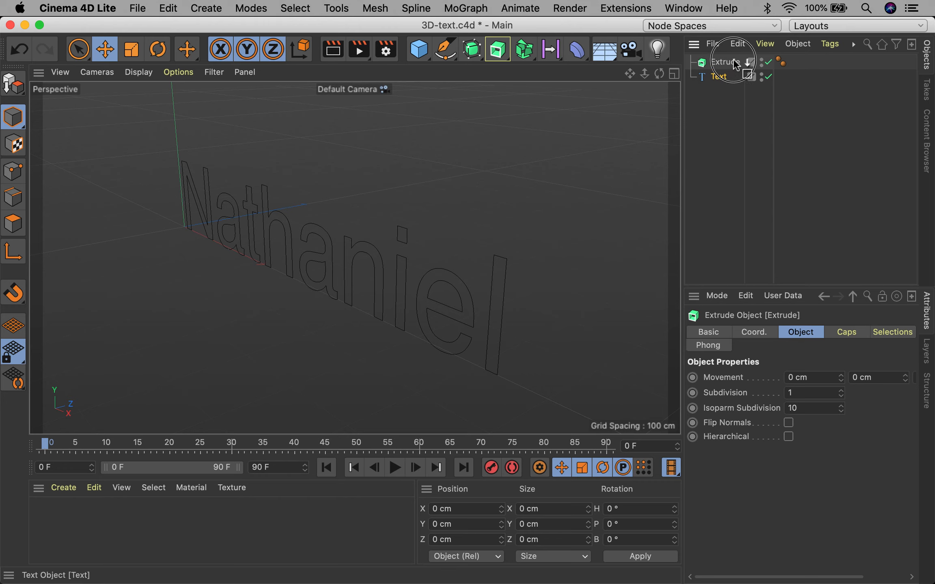
drag(735, 64, 736, 64)
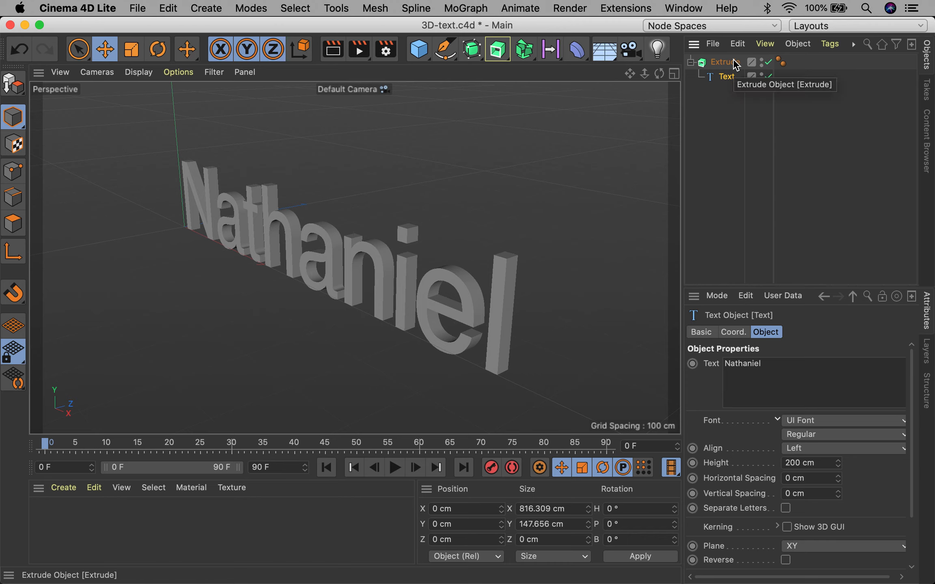
Set the Extrude object's Z scale to 25 to deepen the lettering
click(734, 332)
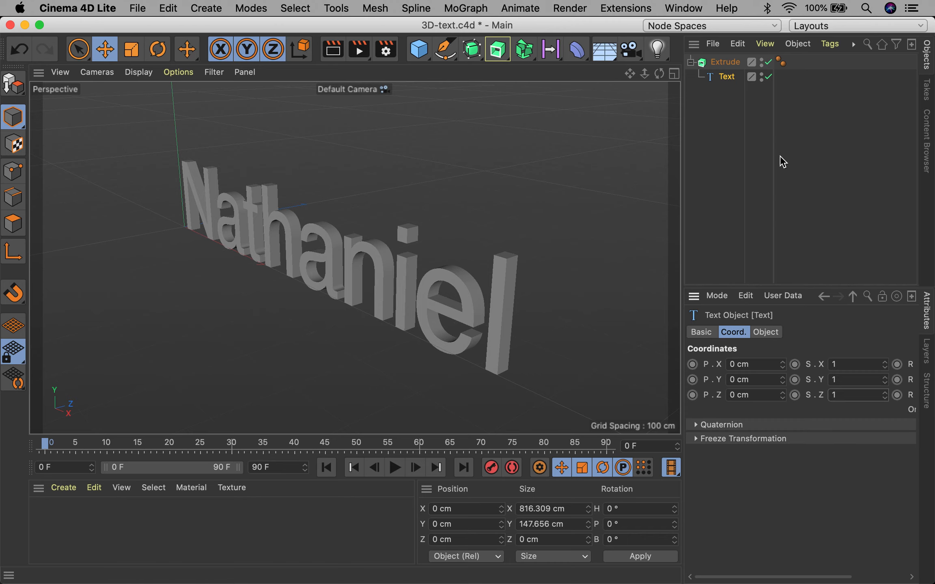
click(721, 95)
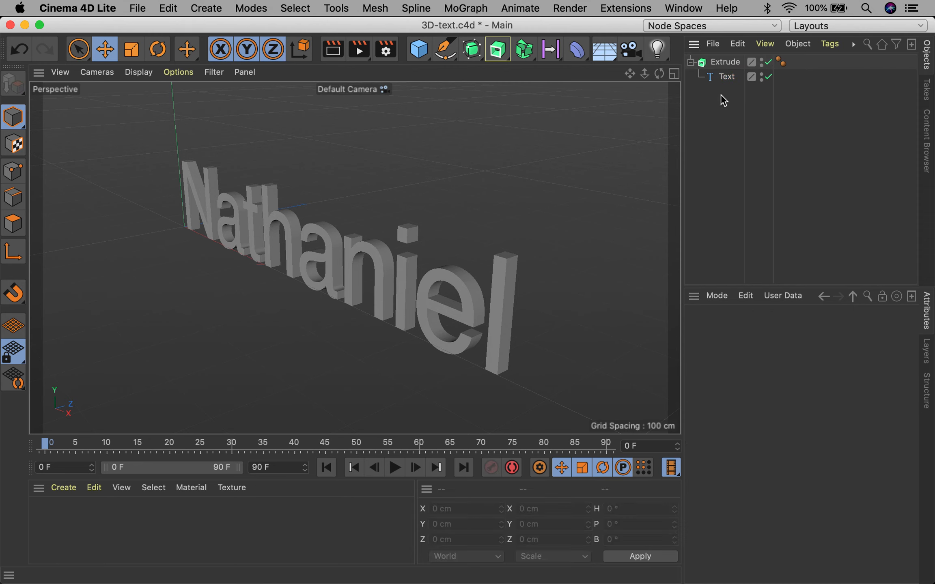
click(725, 63)
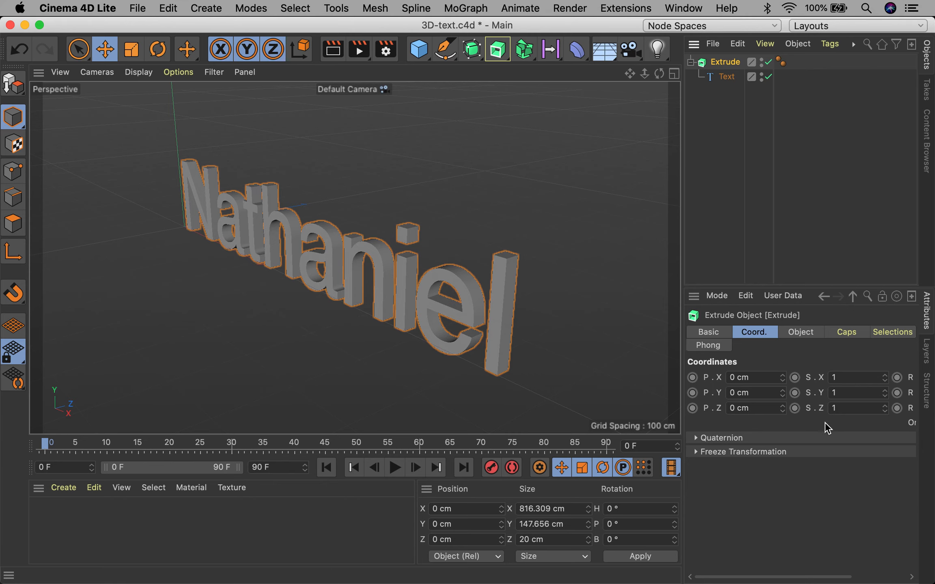
click(844, 408)
key(BackSpace)
text(25)
key(Return)
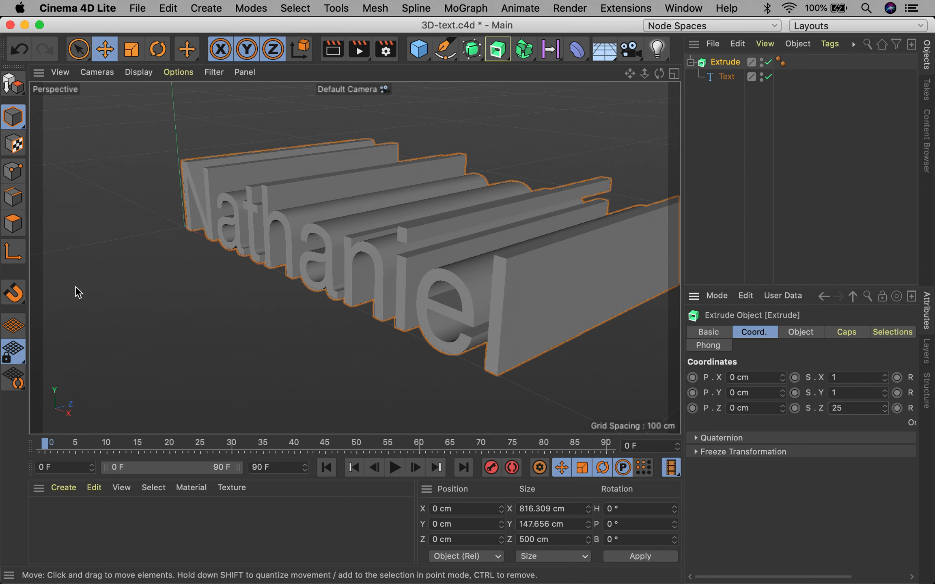
Create a new default material and open it in the Material Editor, moved aside so the lettering stays in view
click(64, 488)
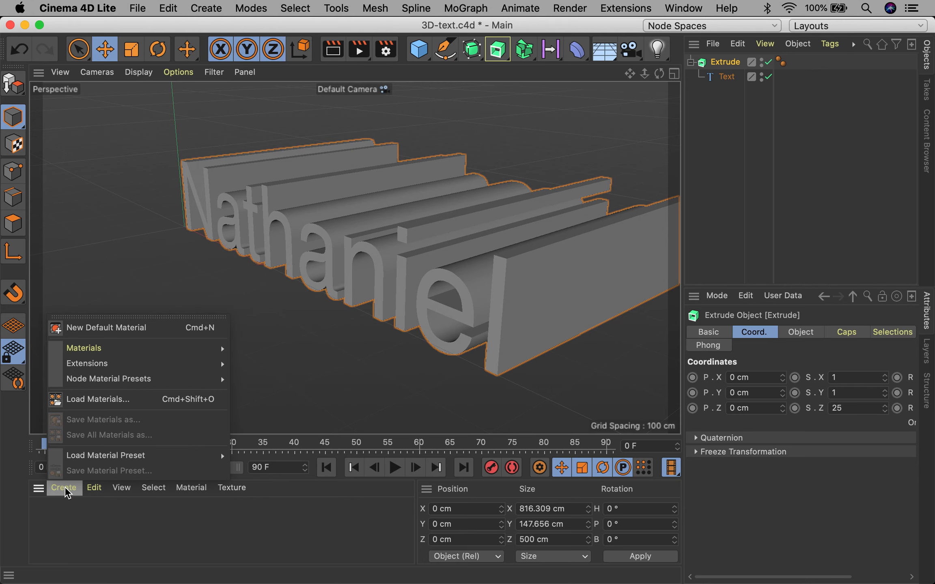
click(140, 331)
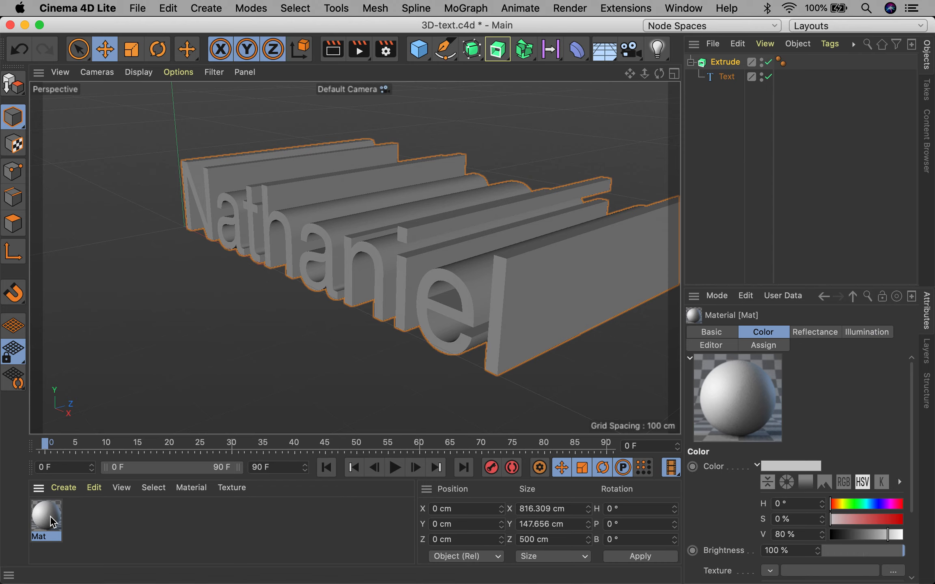
double_click(44, 527)
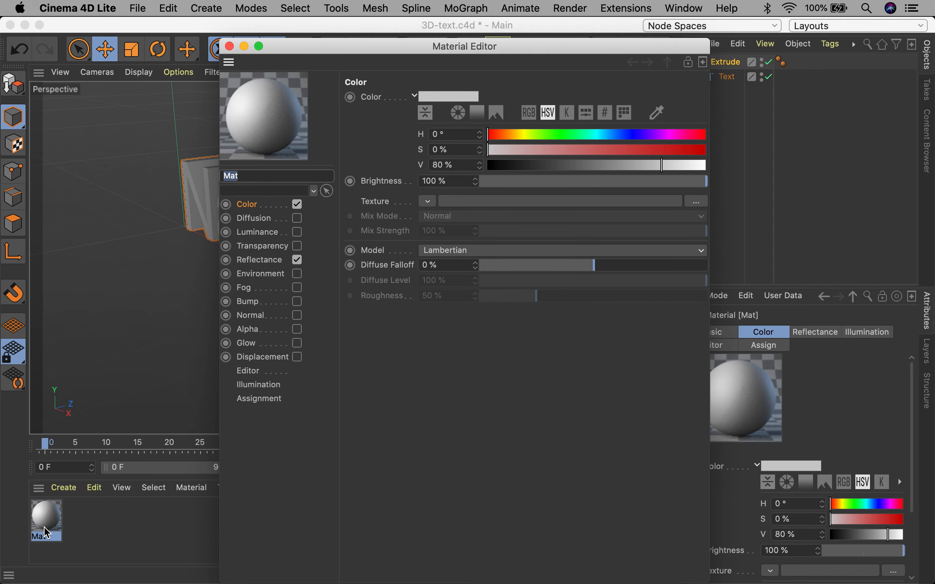
drag(276, 47, 481, 5)
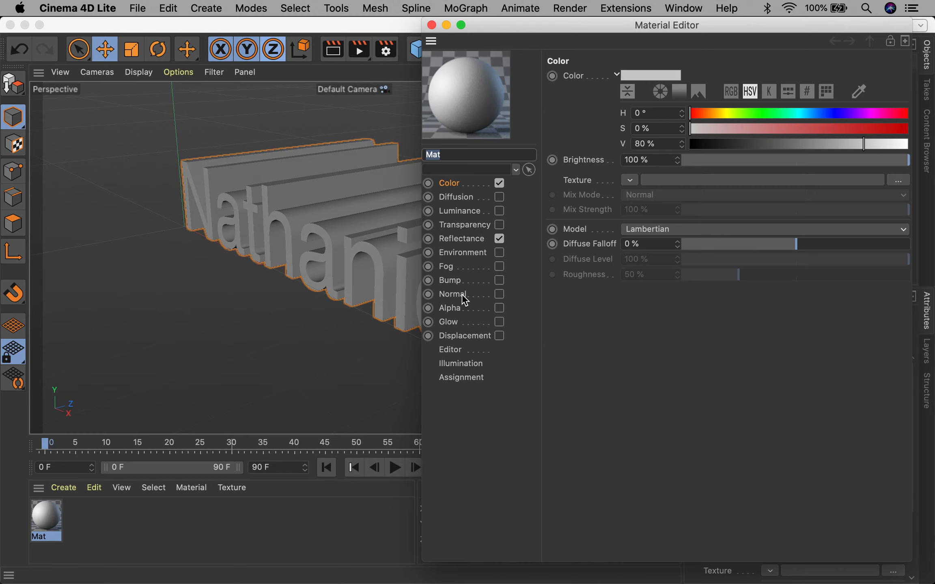
Set the material's color to a deep blue of about H 246°, S 93%, V 77% and apply it to the extruded text
drag(718, 113, 829, 118)
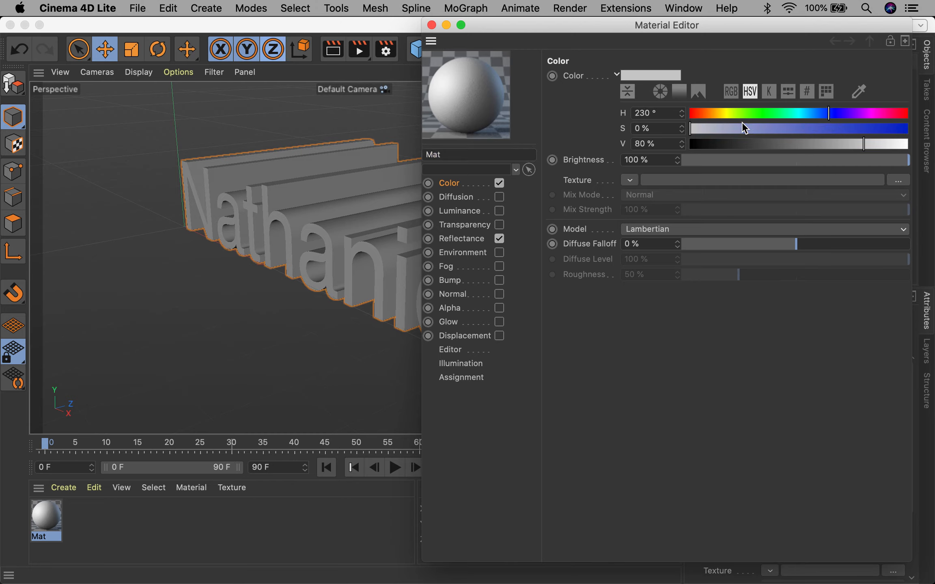
click(739, 116)
drag(741, 131, 839, 128)
mouse_move(740, 116)
mouse_down()
mouse_move(731, 117)
mouse_move(836, 116)
mouse_move(844, 127)
mouse_move(822, 128)
mouse_move(848, 144)
mouse_up()
click(830, 111)
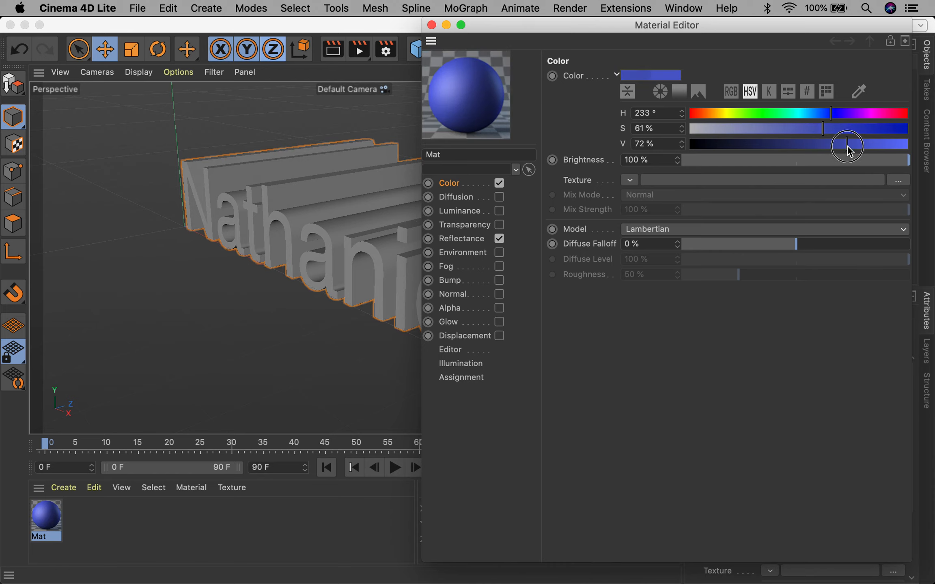
click(838, 113)
mouse_move(821, 129)
mouse_down()
mouse_move(893, 129)
mouse_move(858, 145)
mouse_up()
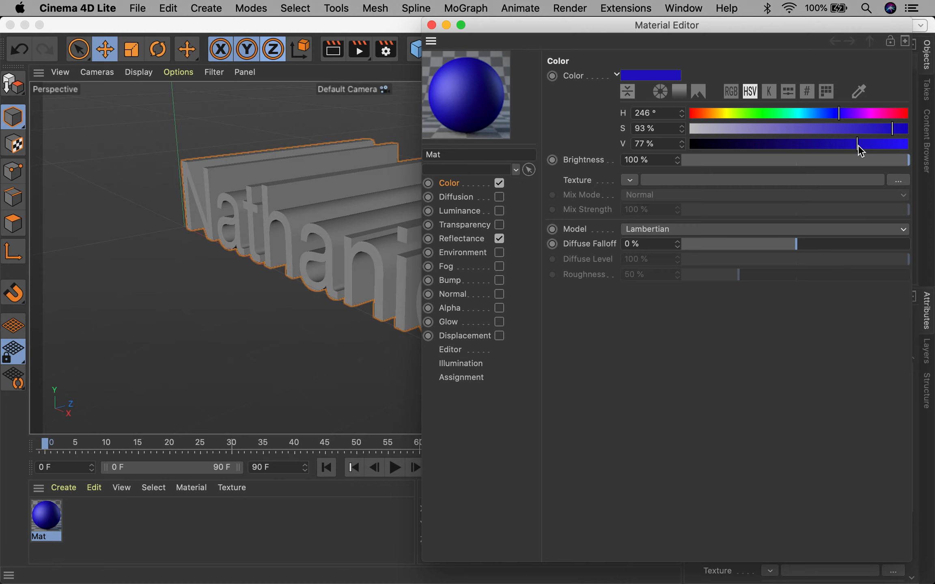
click(149, 523)
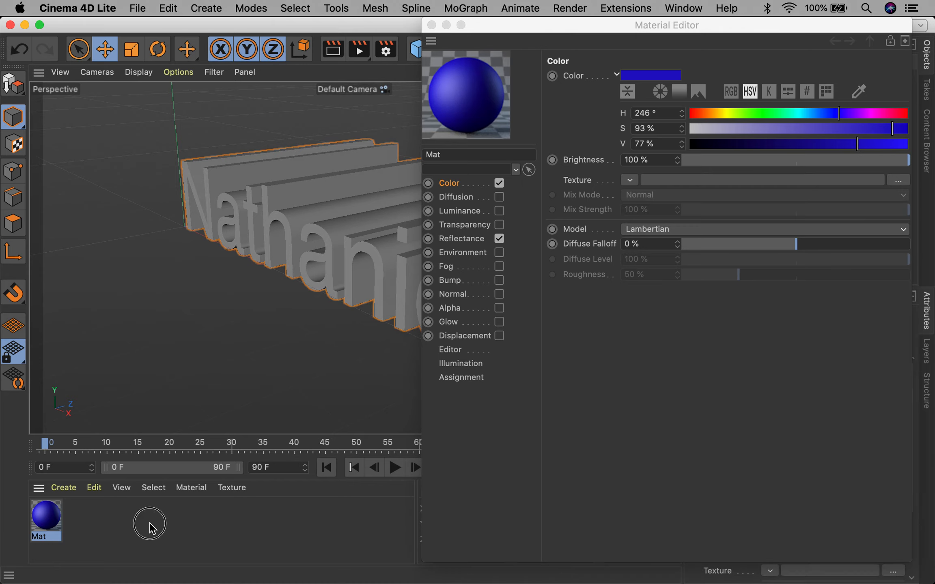
click(432, 24)
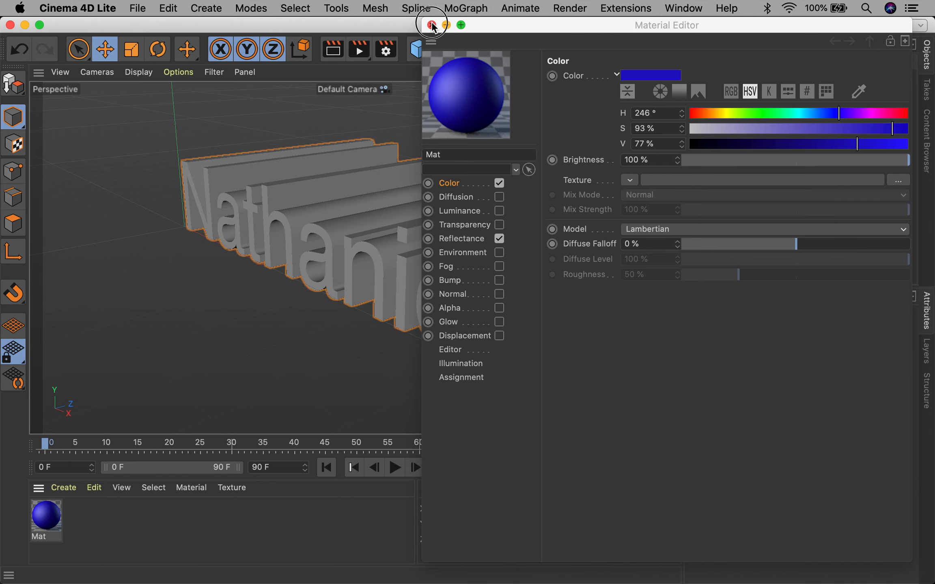
drag(51, 512, 342, 247)
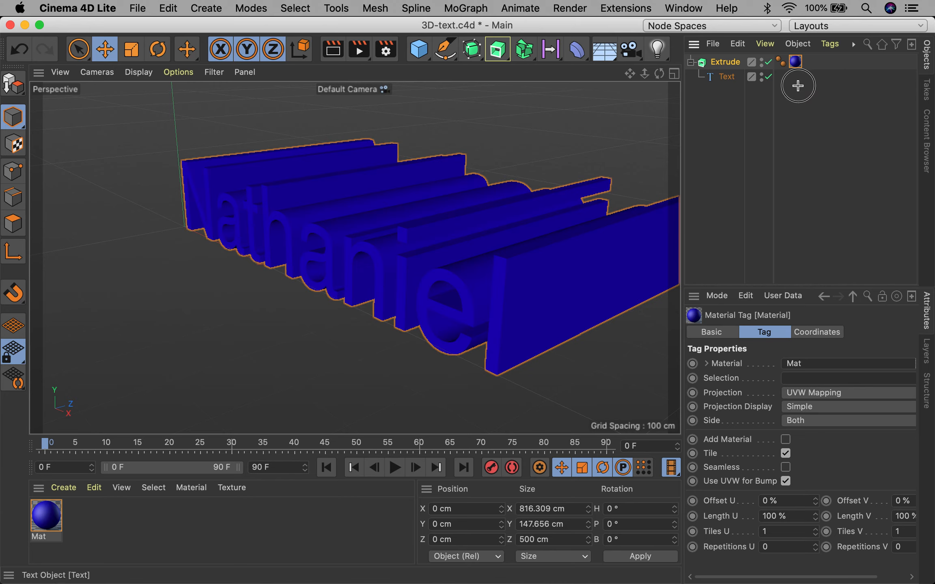
Delete the material tag from the Extrude object
click(795, 64)
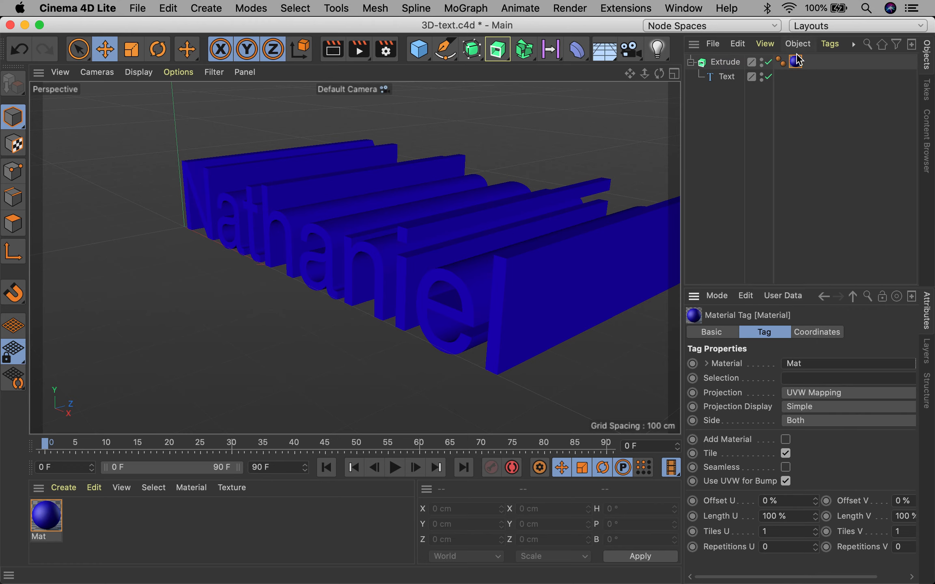
click(800, 83)
click(796, 62)
key(Delete)
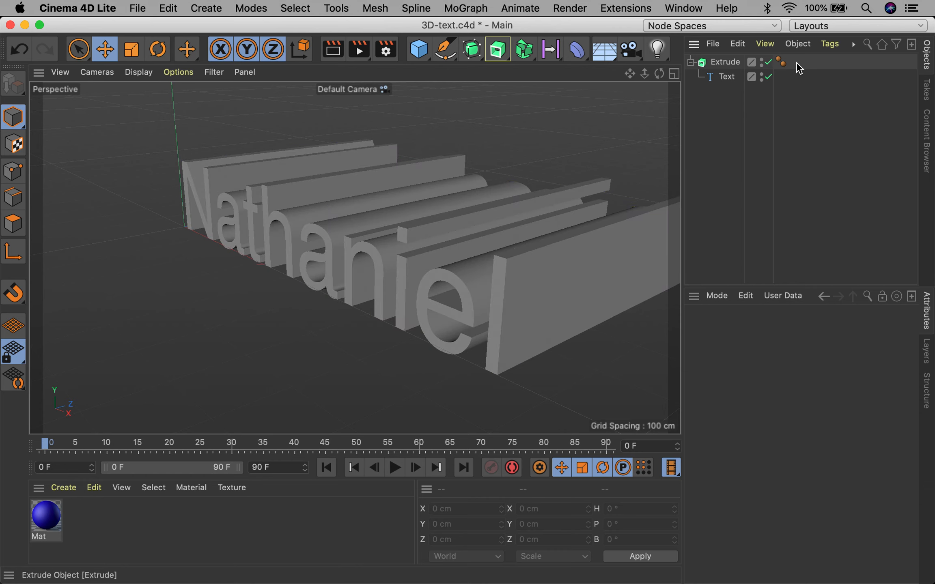
Change the material's color to a muted blue of about H 206°, S 46%, V 63% and apply it to the extruded text
double_click(46, 515)
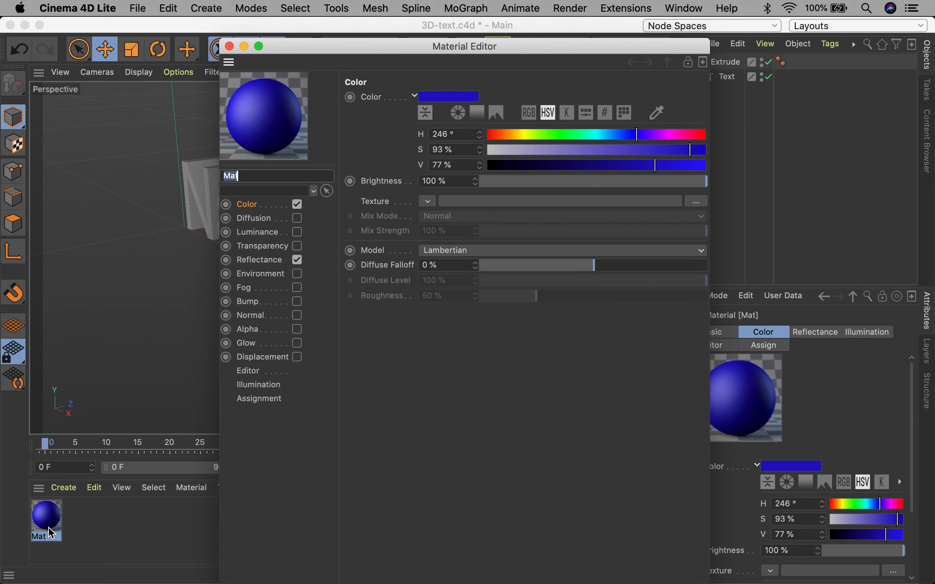
drag(630, 133, 607, 137)
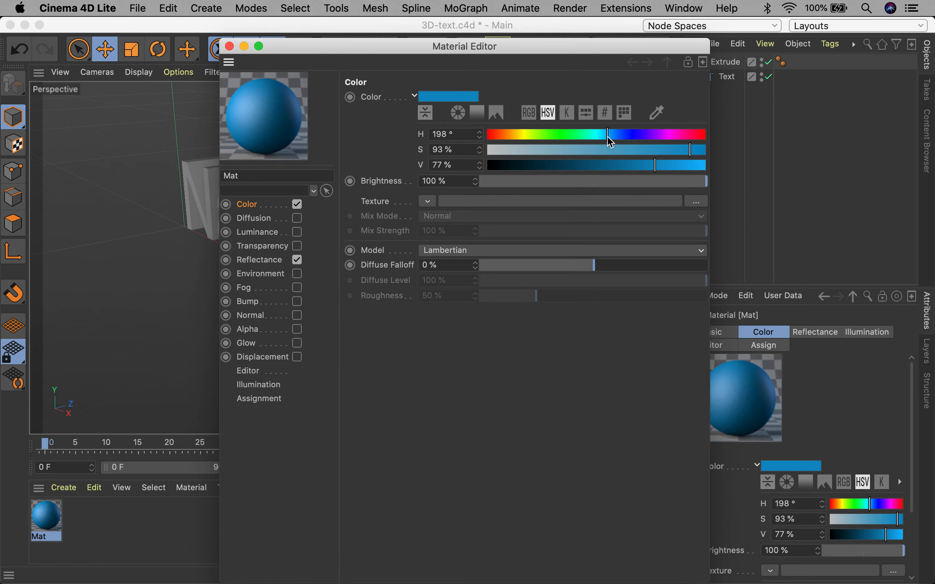
drag(690, 154, 599, 151)
drag(657, 170, 617, 174)
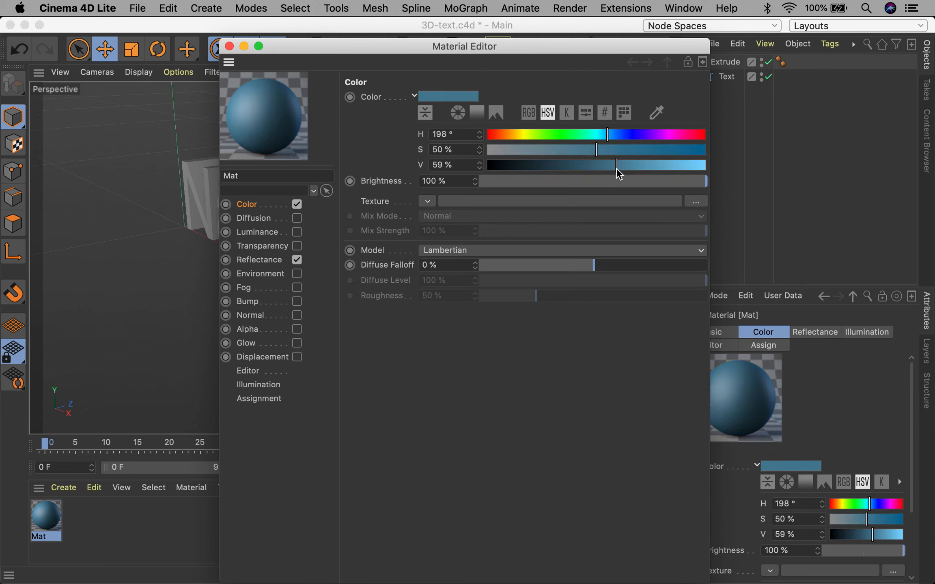
drag(608, 136, 625, 169)
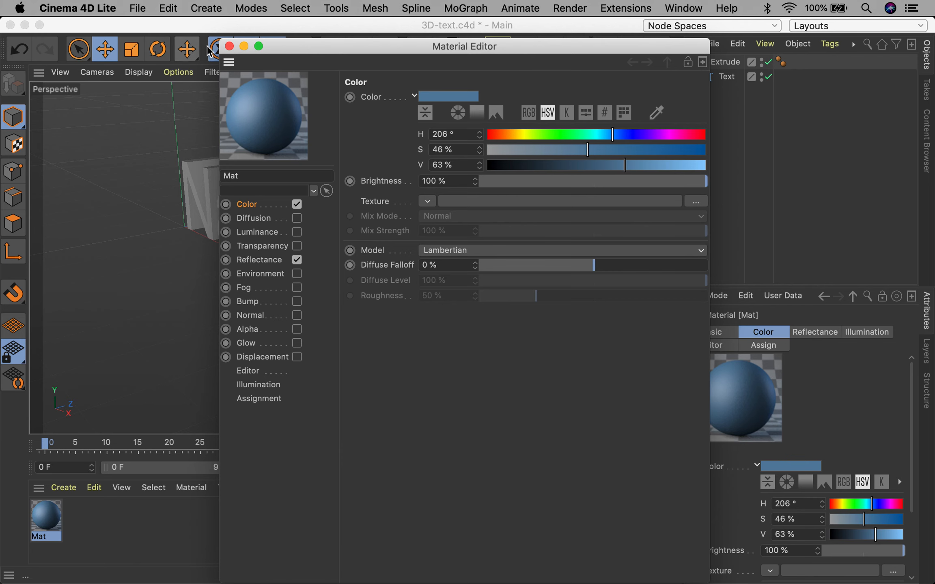
click(229, 46)
drag(49, 520, 367, 250)
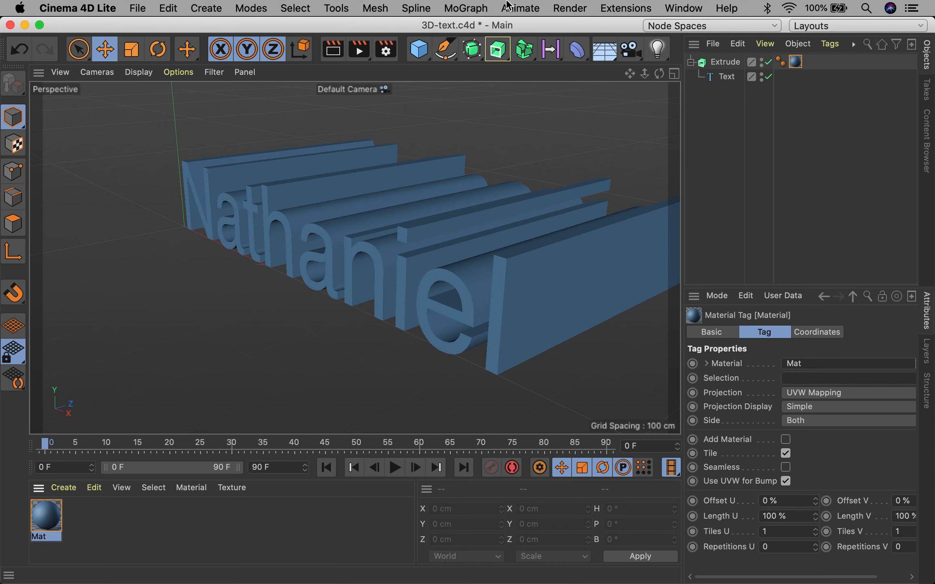
Add a Camera object and toggle the viewport between it and the default view, ending in the camera view
click(630, 50)
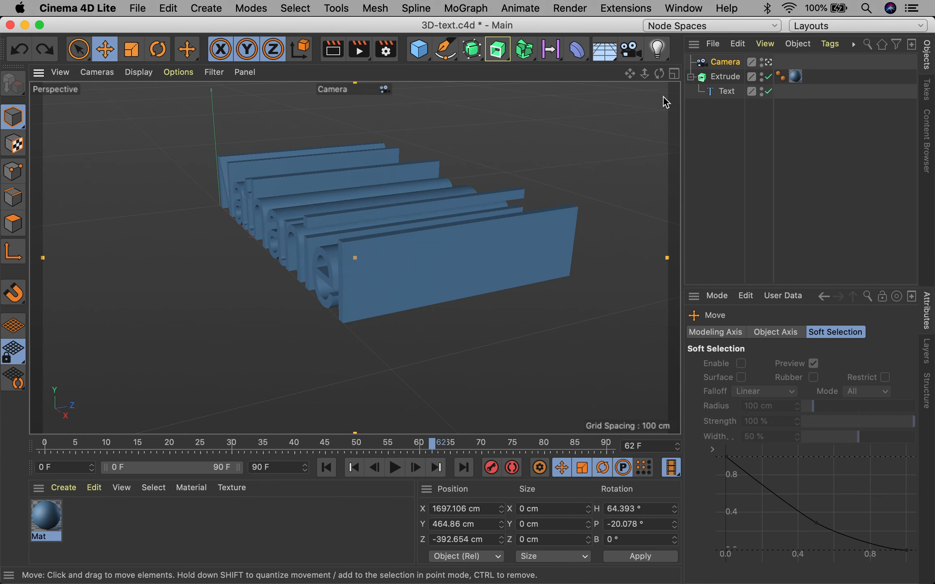
click(767, 62)
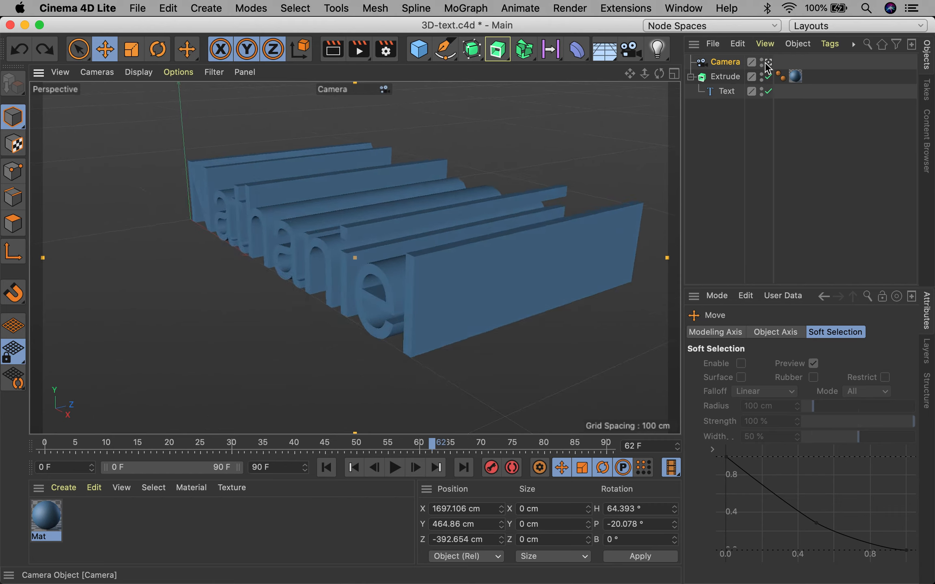
click(767, 62)
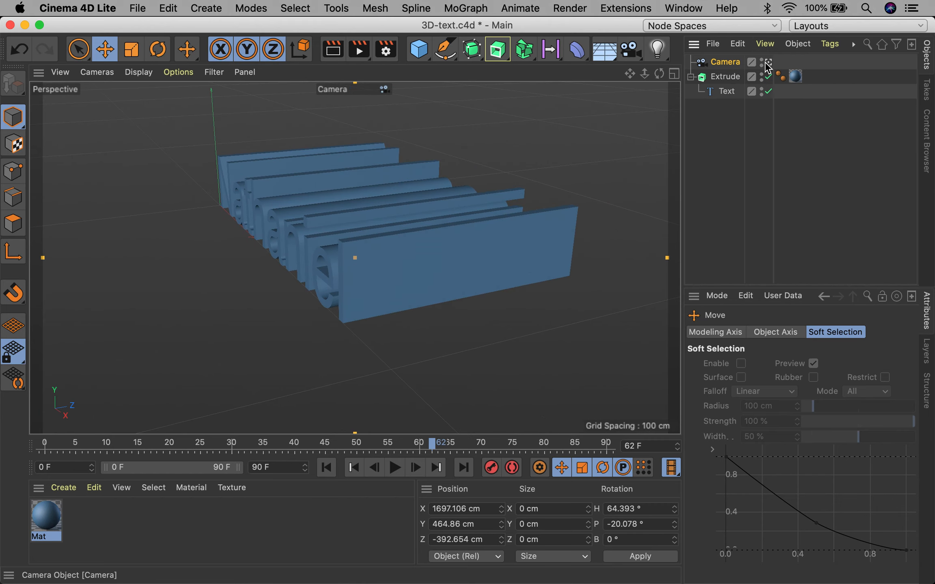
click(767, 62)
click(767, 62)
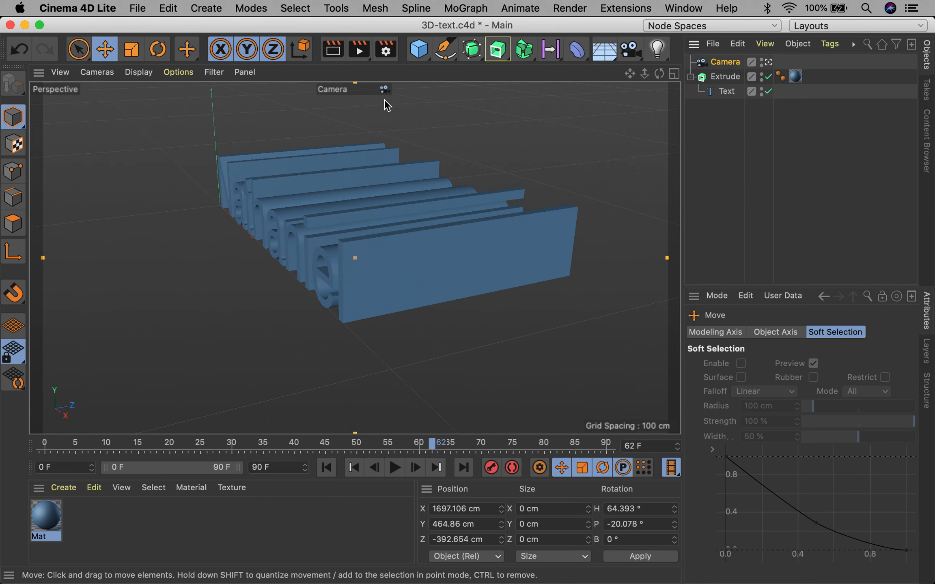
Select the Camera object and compare the default view with the view through the camera, ending in the camera view
click(726, 63)
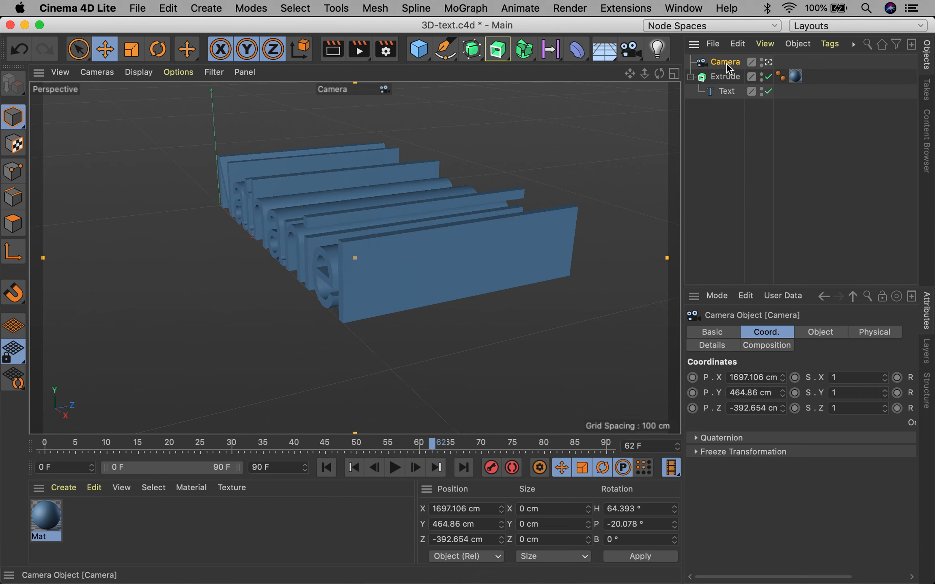
super+click(726, 63)
click(726, 63)
click(768, 63)
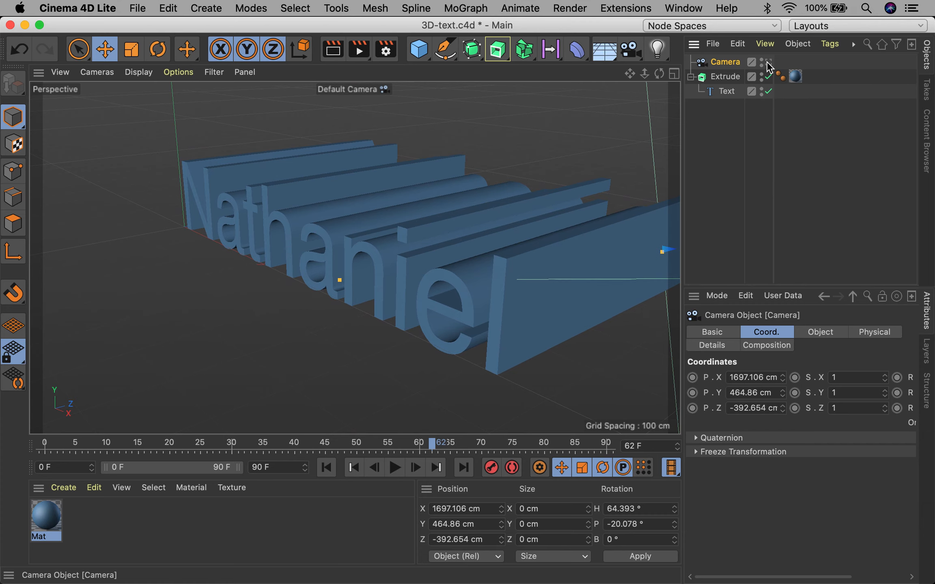
click(768, 63)
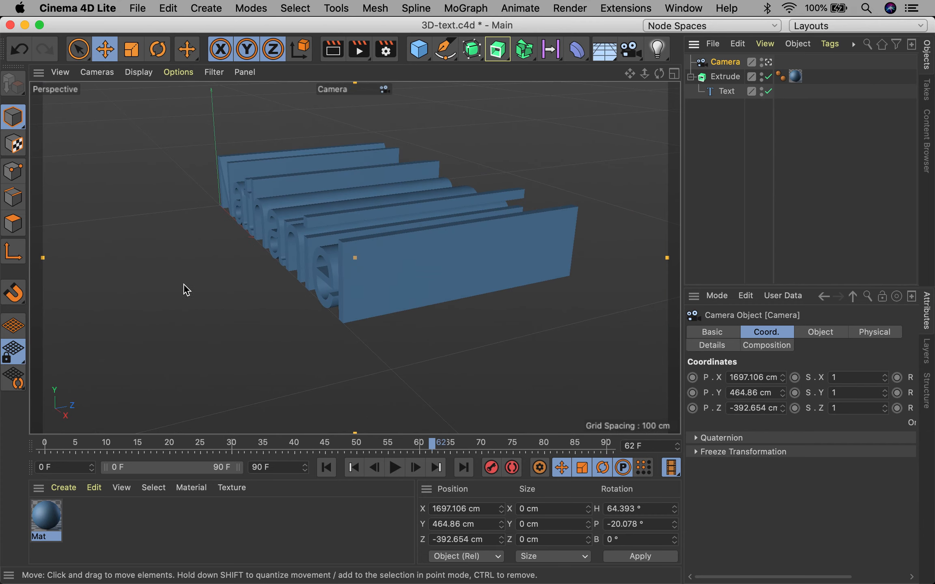
Record keyframes for the Camera in its current placement at frame 0 and at frame 90
click(433, 448)
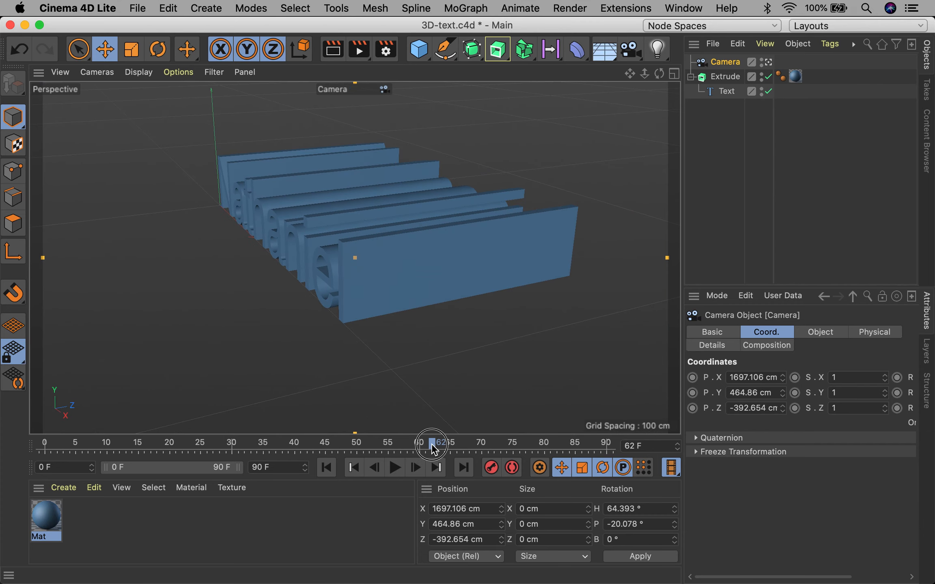
drag(433, 448, 22, 455)
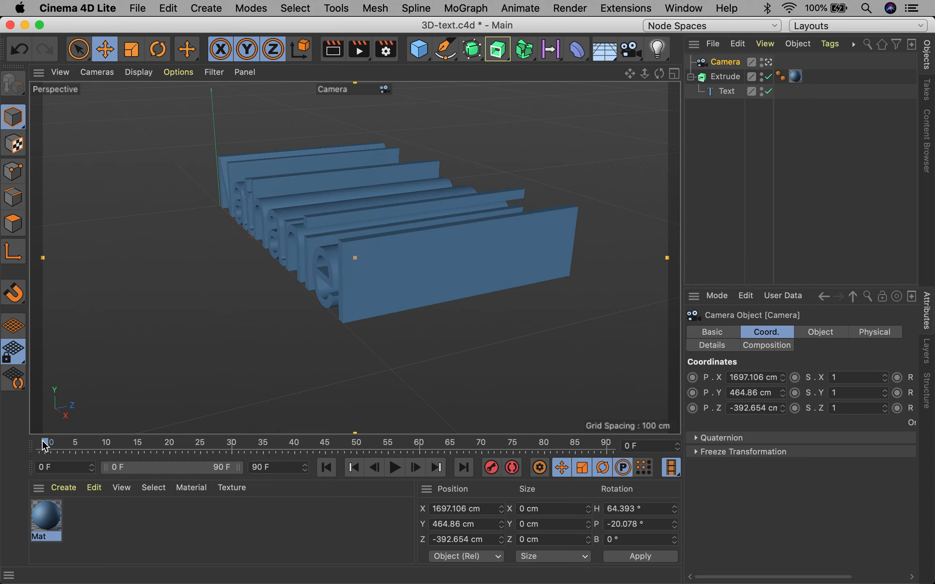
click(490, 474)
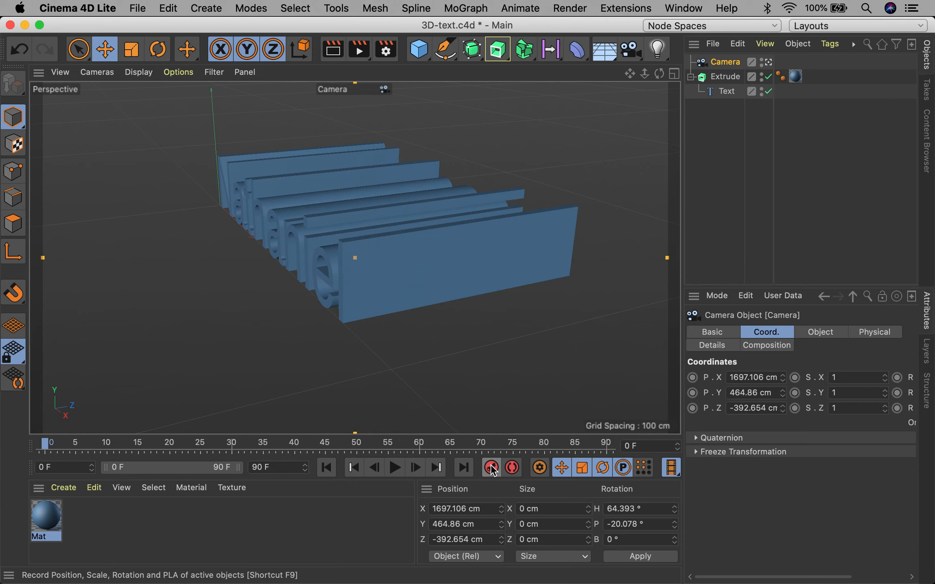
drag(51, 444, 669, 435)
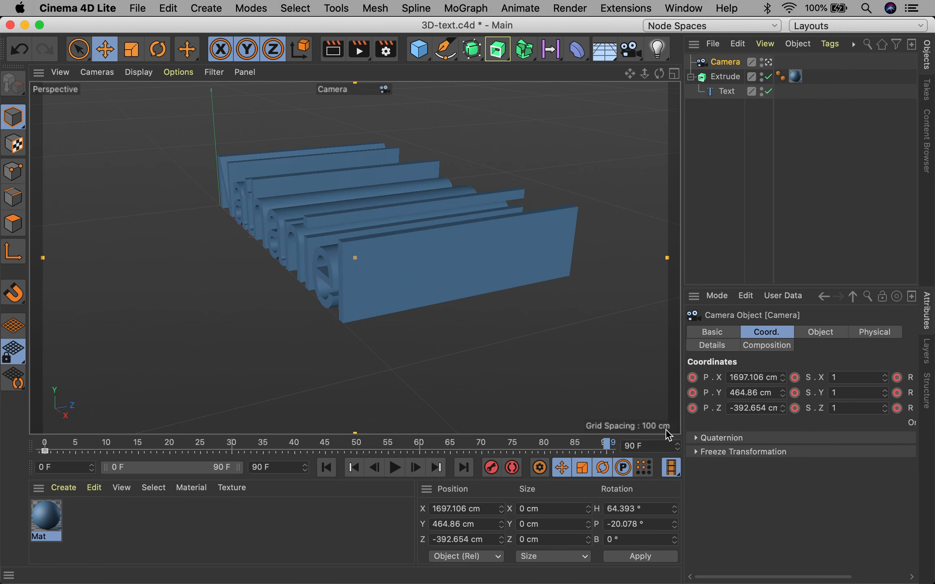
click(496, 472)
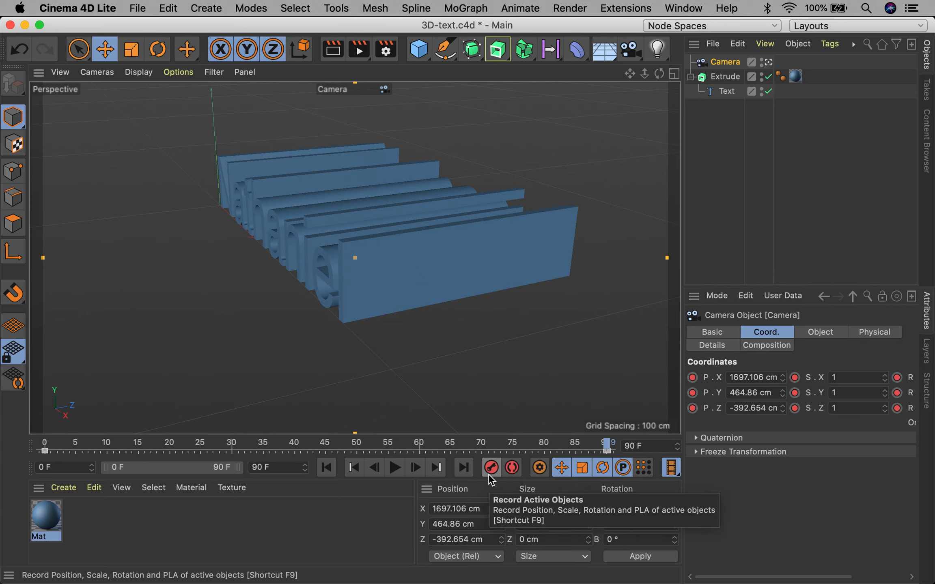
At frame 45, move the camera to face the text's front at about X 511, Y 120, Z -1366 cm and record a keyframe
click(327, 446)
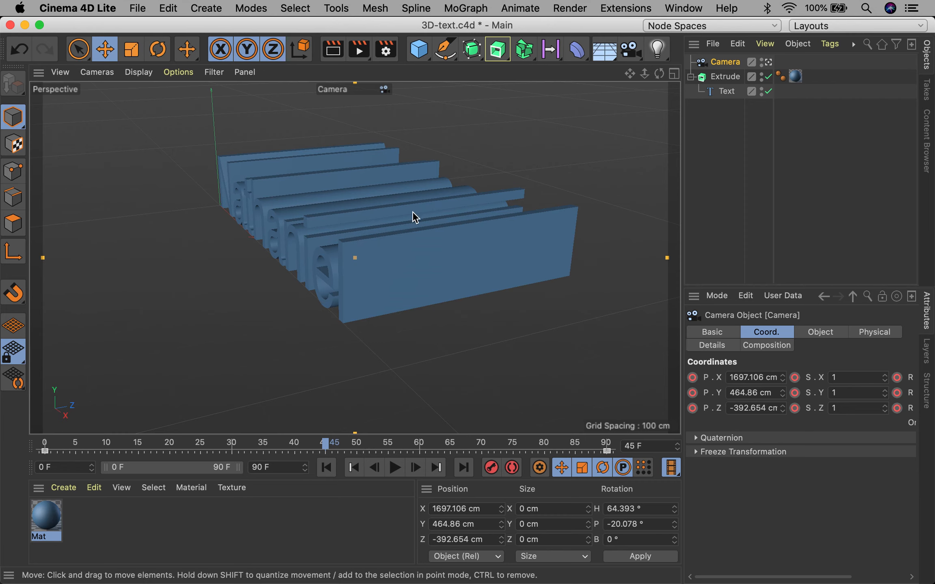
alt+drag(412, 211, 506, 186)
alt+middle_drag(365, 219, 436, 223)
alt+drag(435, 223, 482, 209)
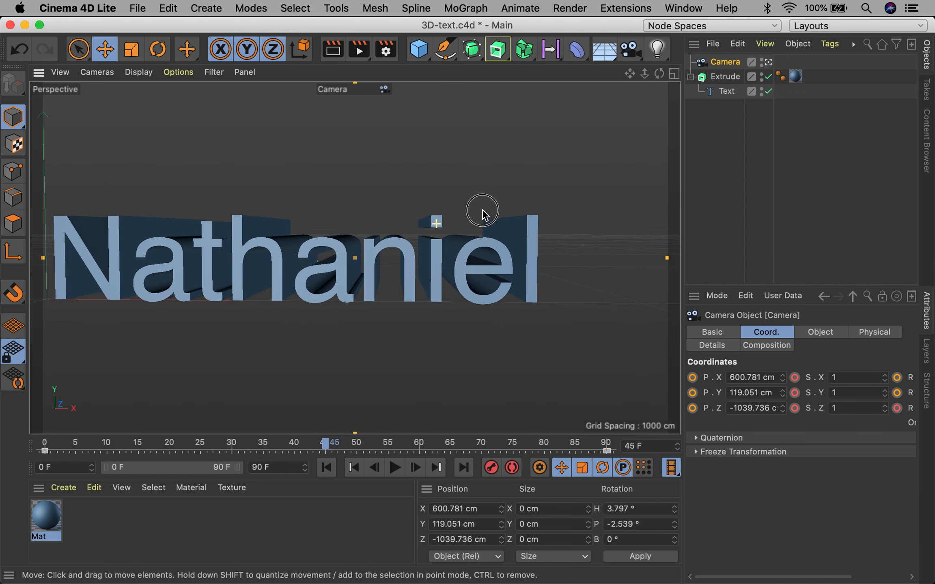
alt+right_drag(420, 226, 393, 249)
alt+middle_drag(392, 250, 395, 251)
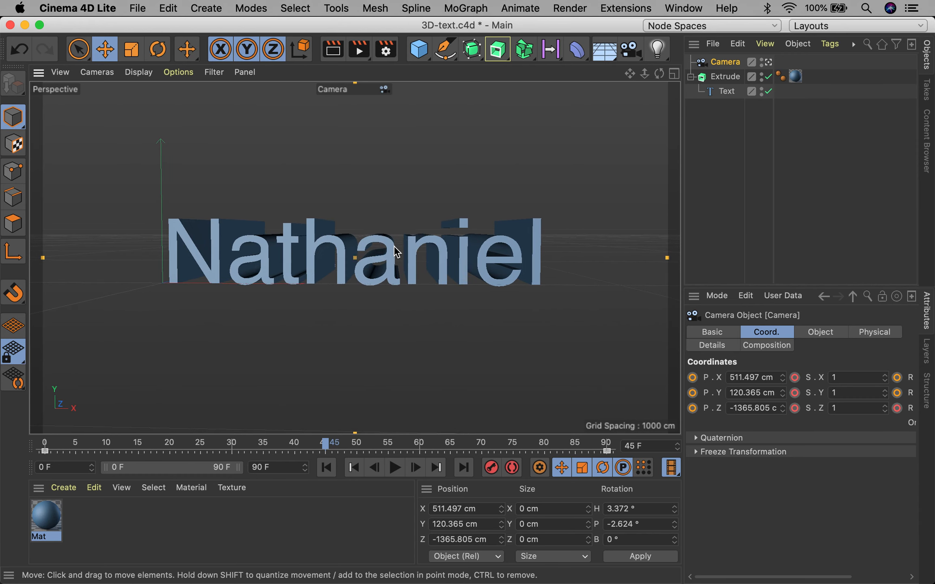
click(493, 469)
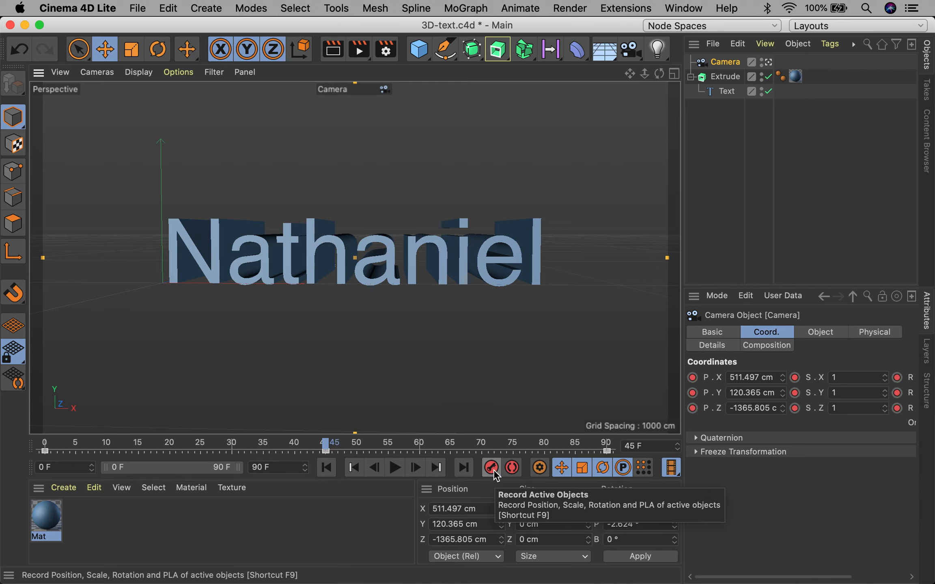
Play back the camera animation, stop it, and check the output page of the render settings
click(395, 470)
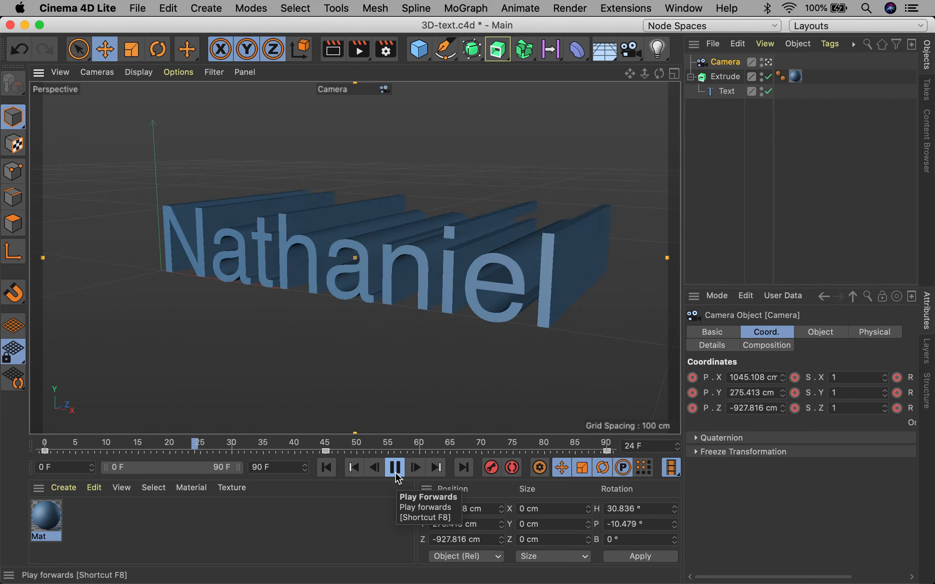
click(395, 472)
click(394, 55)
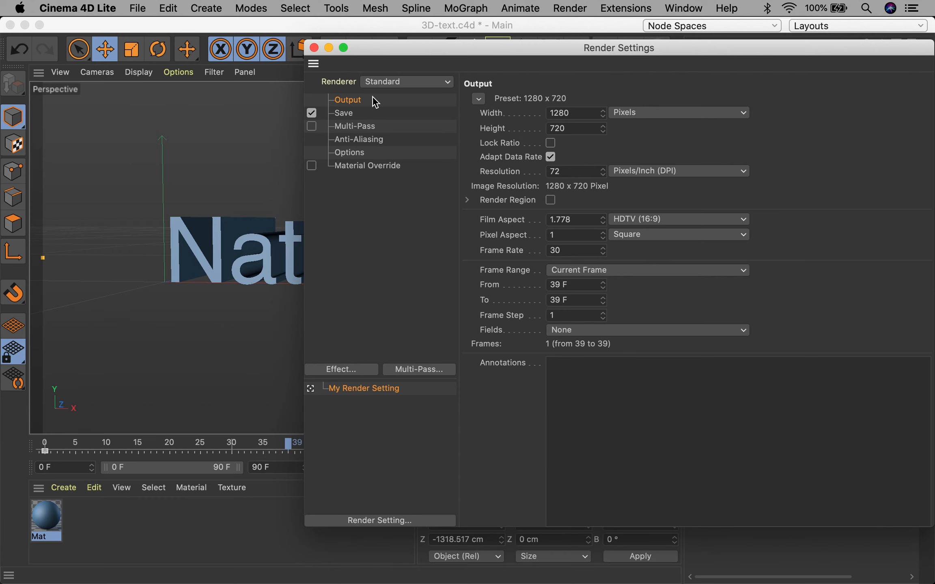
click(314, 48)
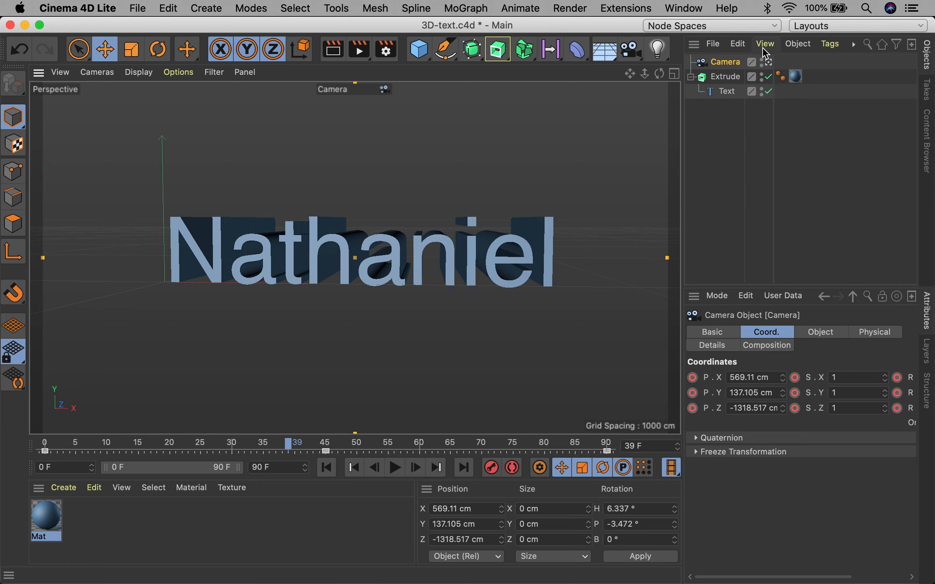
Switch the viewport to the default camera to see the whole camera setup, and review the render output settings again
click(769, 63)
click(770, 63)
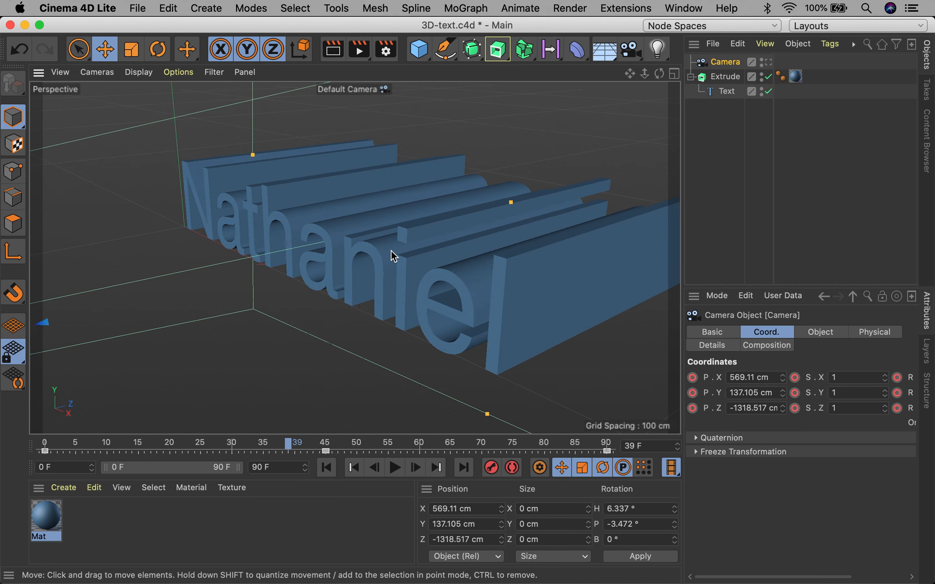
scroll(392, 255, down, 10)
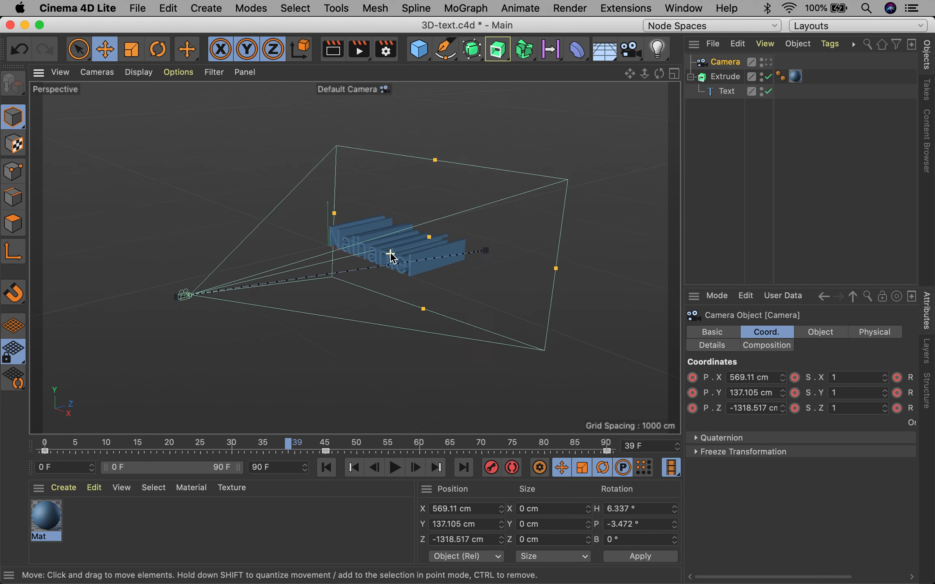
scroll(391, 255, down, 5)
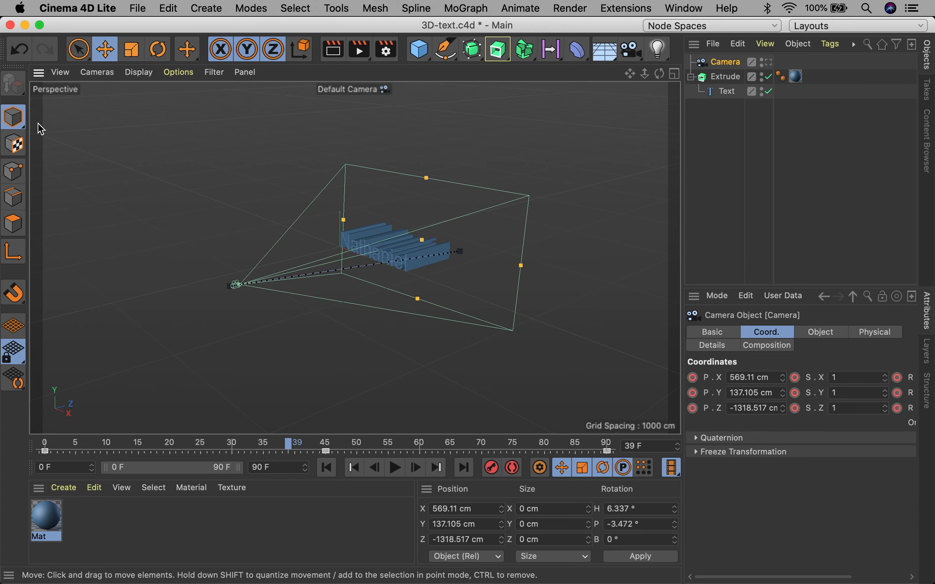
click(386, 51)
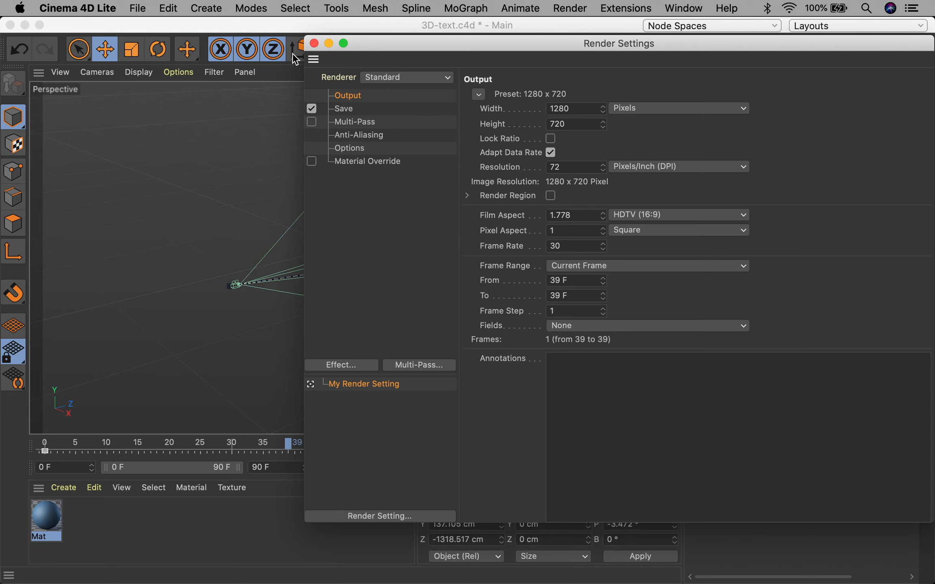
click(314, 44)
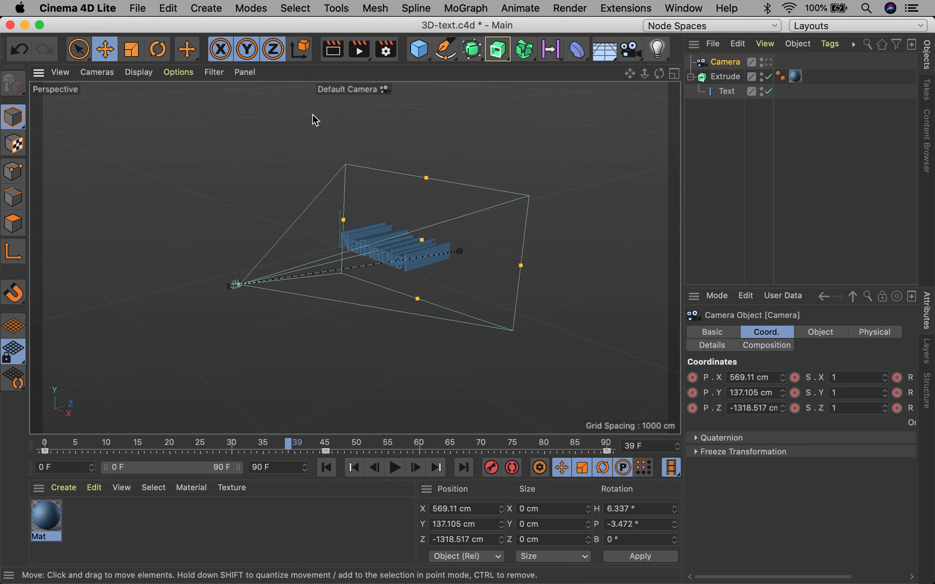
Save the 3D-text.c4d project
key(super+s)
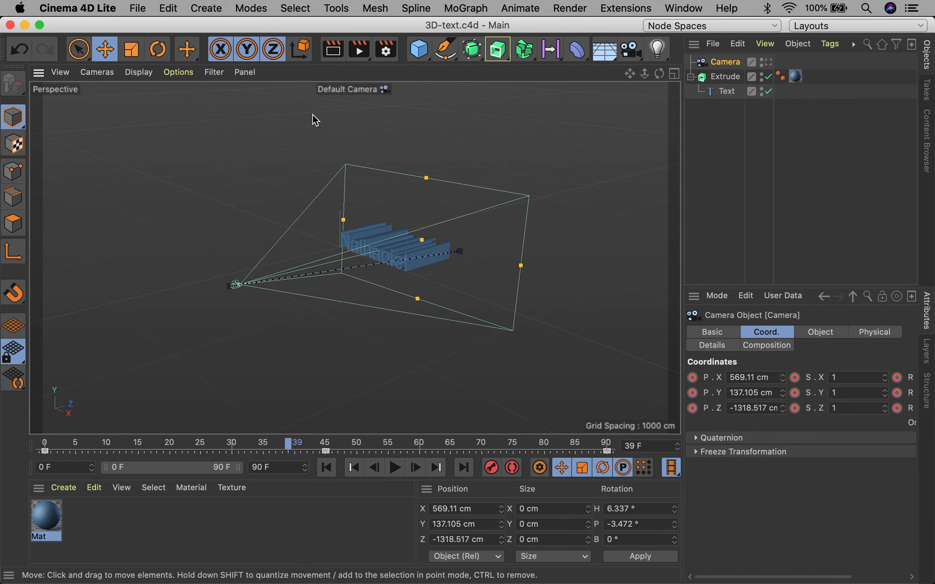
click(138, 8)
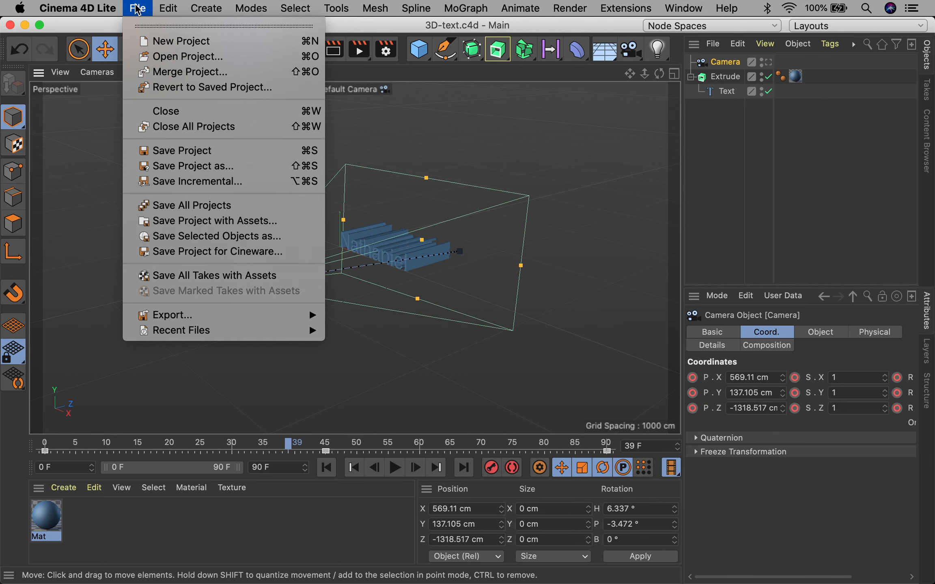
click(164, 151)
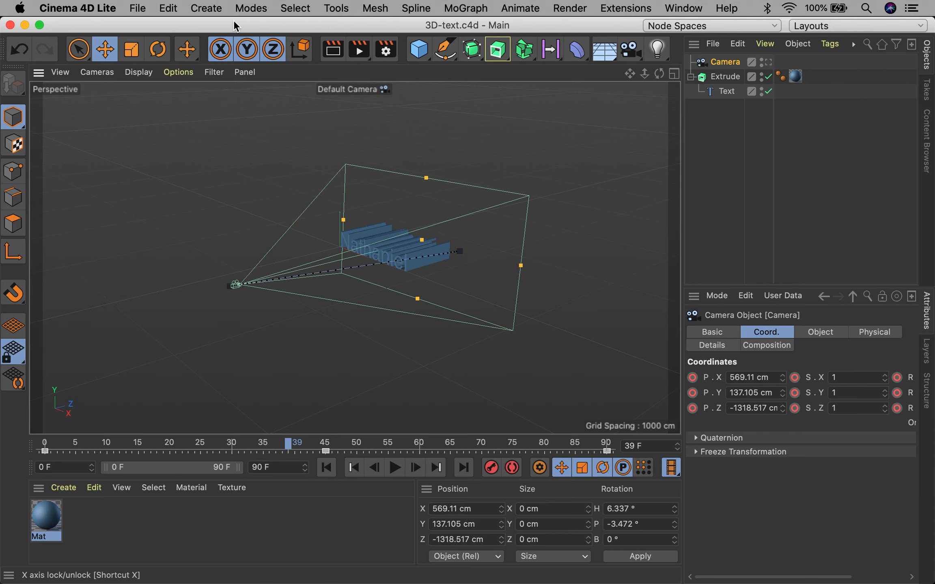
Switch to After Effects and create a 1280 x 720 composition named 3D-Text with a 15-second duration at 30 fps
mouse_move(595, 581)
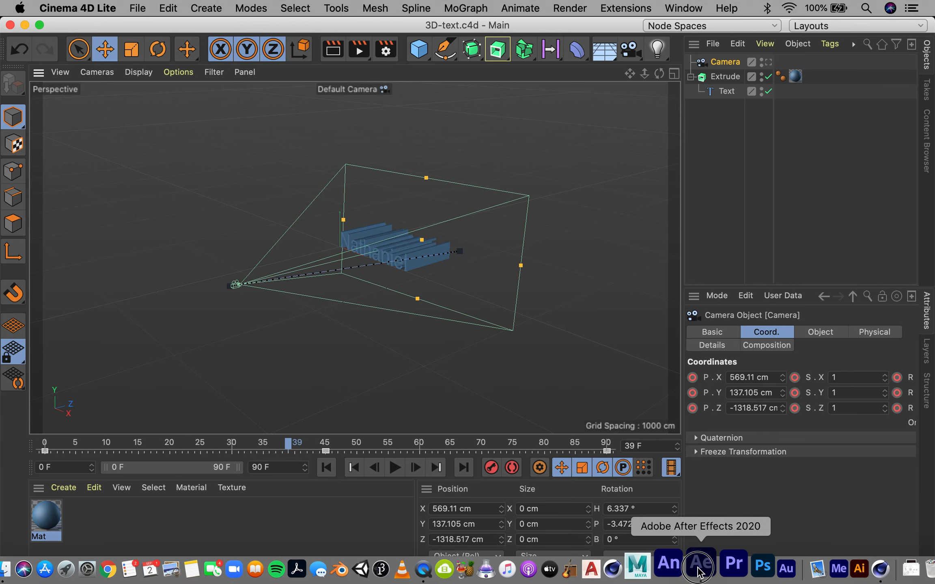
click(724, 569)
double_click(495, 227)
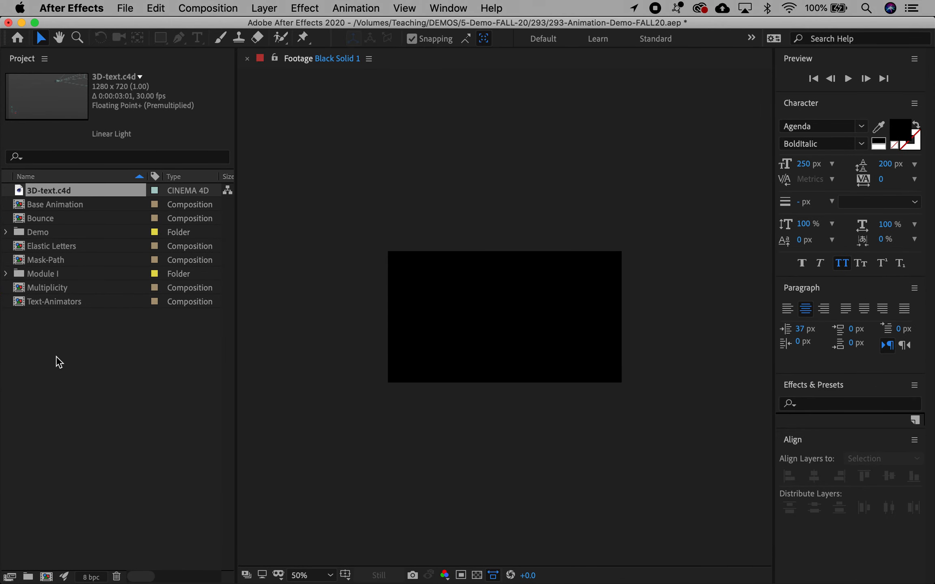
click(46, 577)
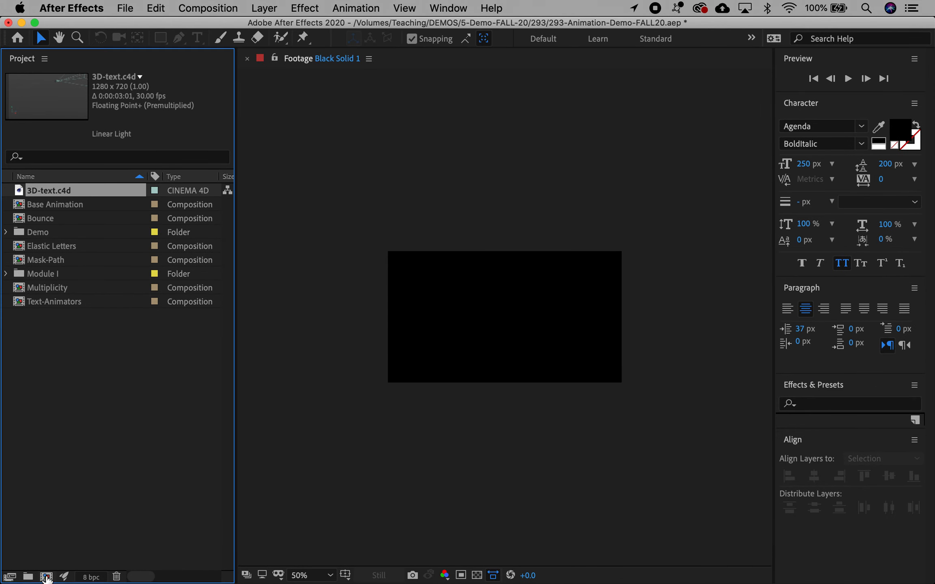
text(3D-Text)
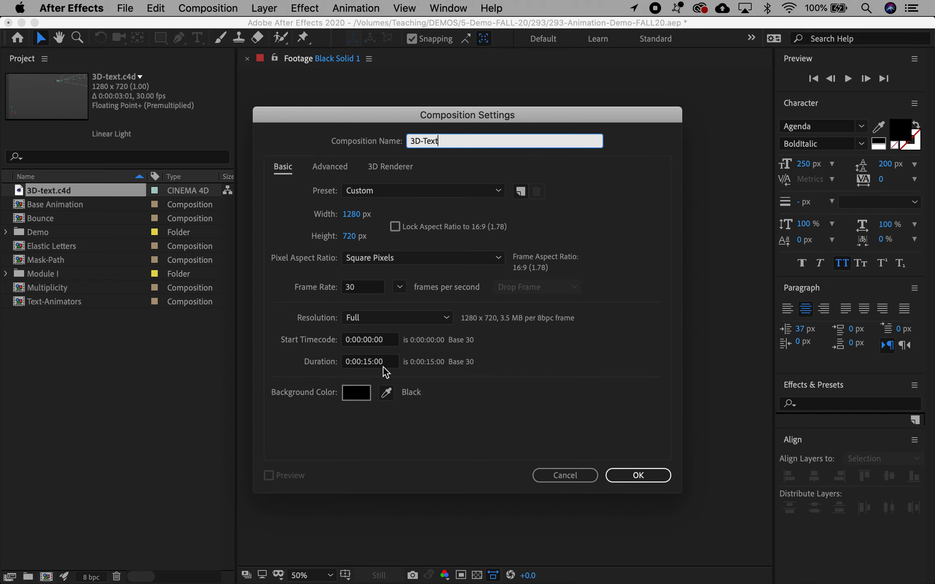
click(371, 362)
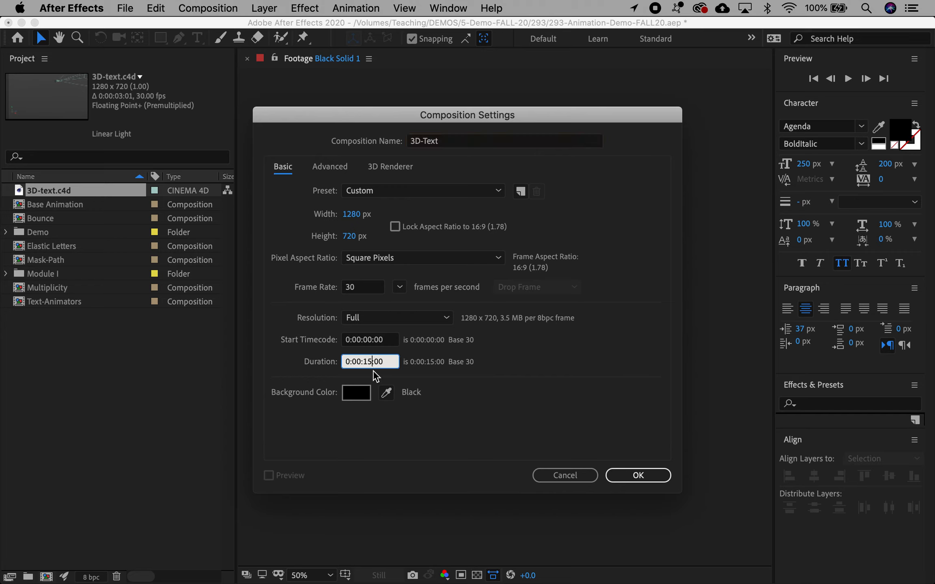
click(638, 475)
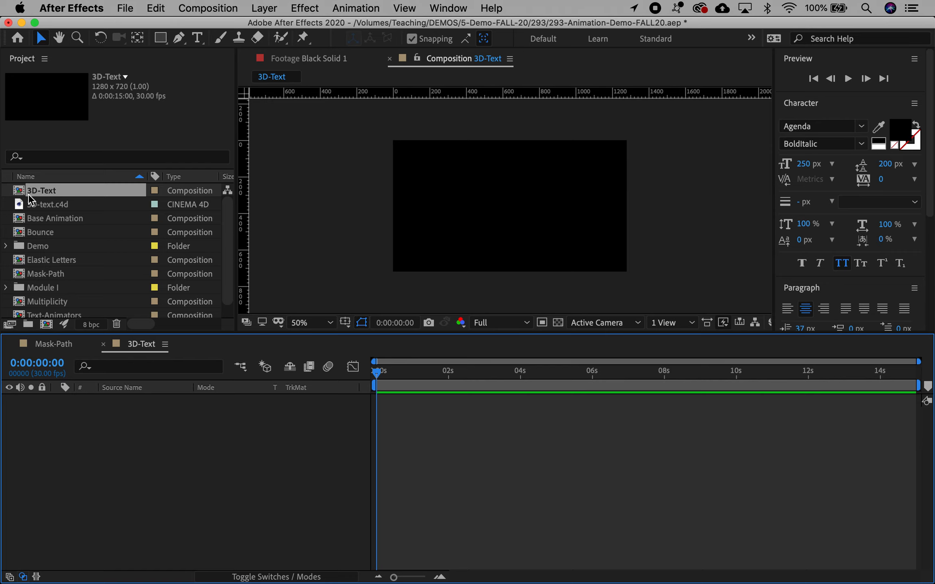
Add the 3D-text.c4d footage as a layer in the 3D-Text composition
click(19, 205)
drag(19, 205, 43, 413)
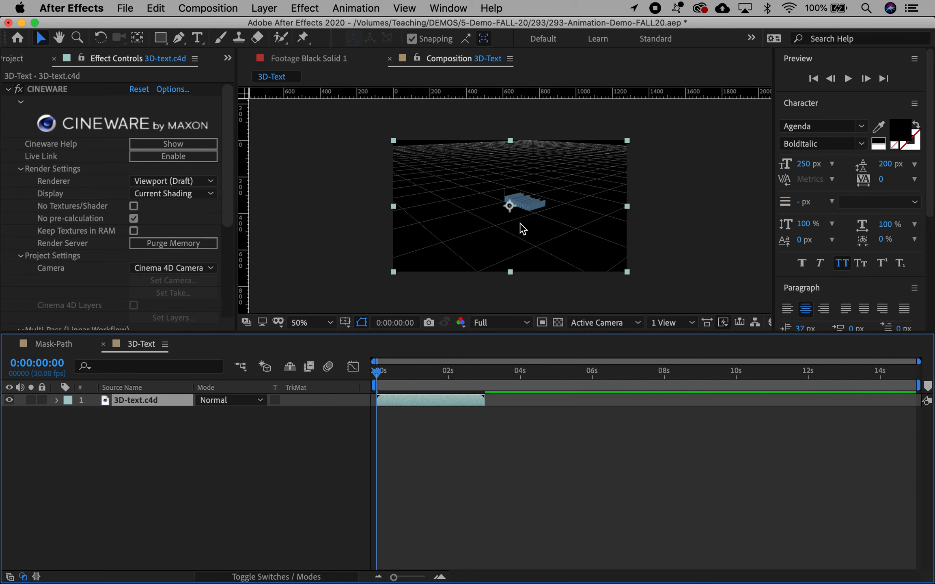
In Cinema 4D, set the viewport to look through the Camera at frame 0, save the project, and return to After Effects
drag(513, 23, 498, 188)
click(517, 141)
click(517, 142)
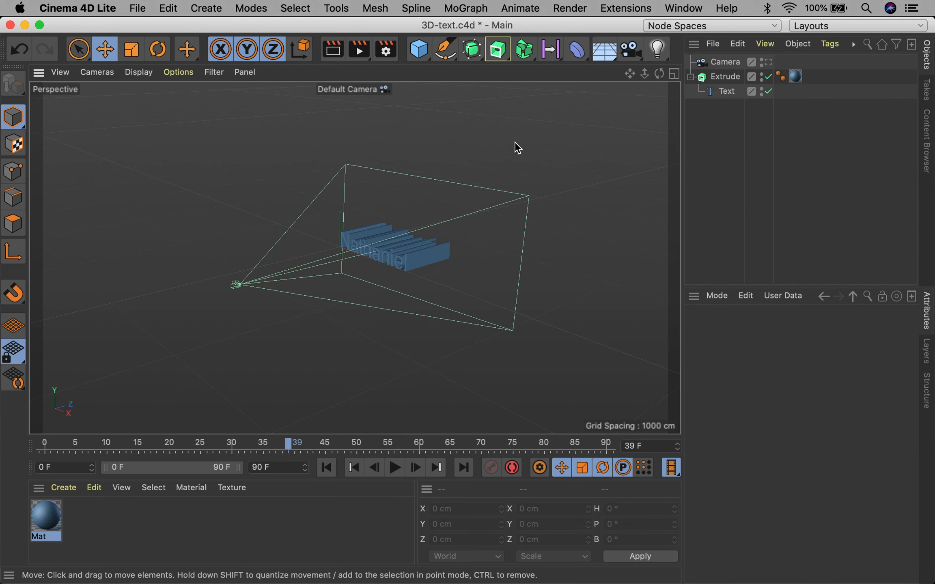
click(768, 63)
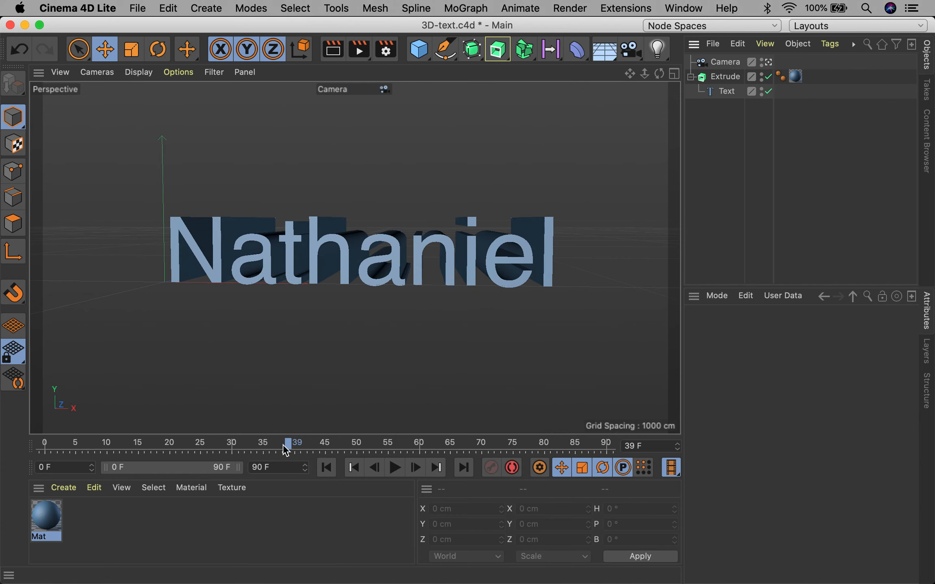
drag(287, 444, 6, 432)
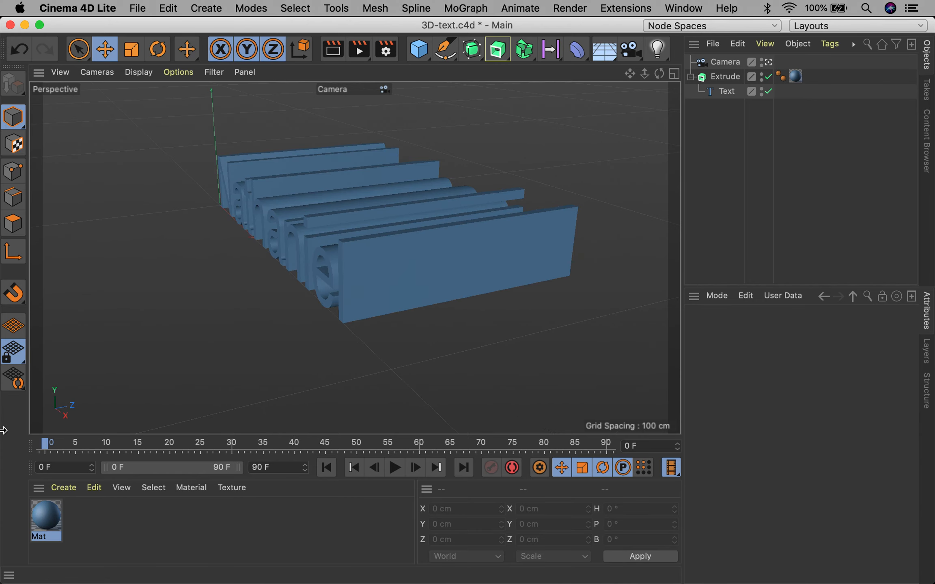
key(super+s)
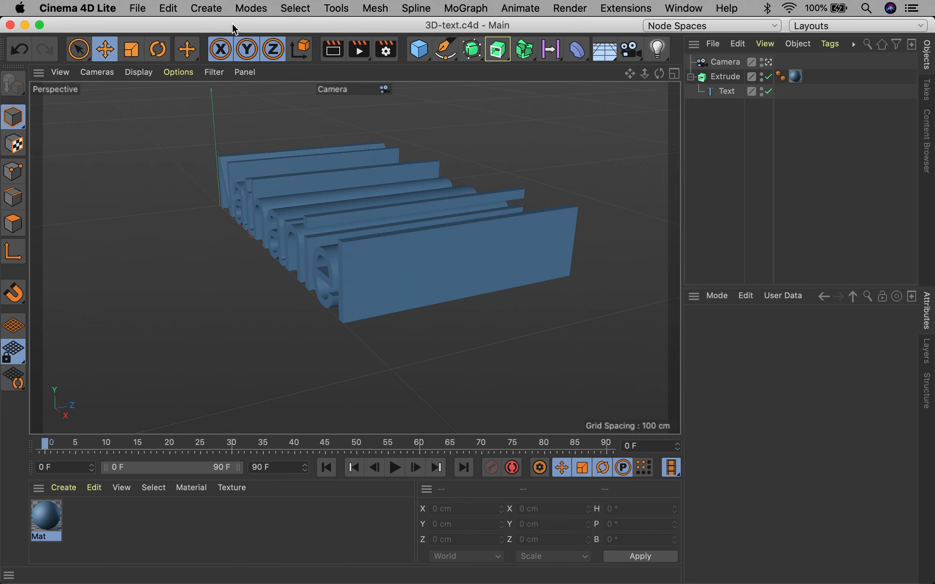
click(700, 565)
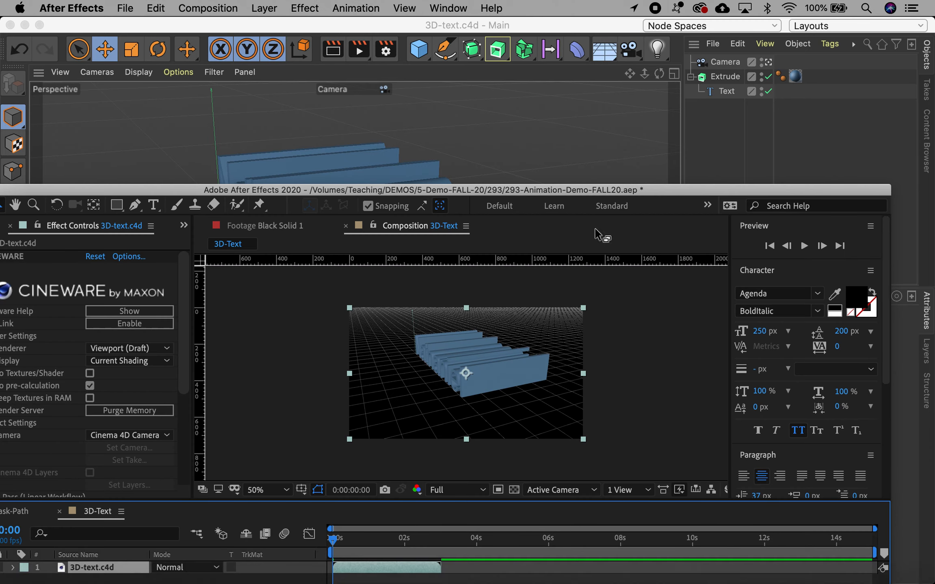
Set the Cineware renderer of the 3D-text.c4d layer to Current
drag(666, 192, 708, 9)
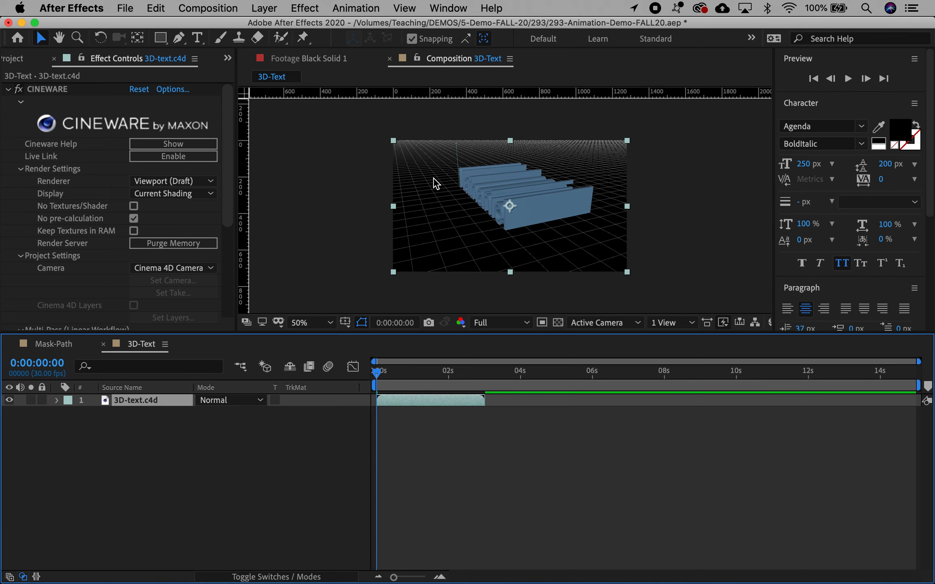
click(182, 181)
click(181, 195)
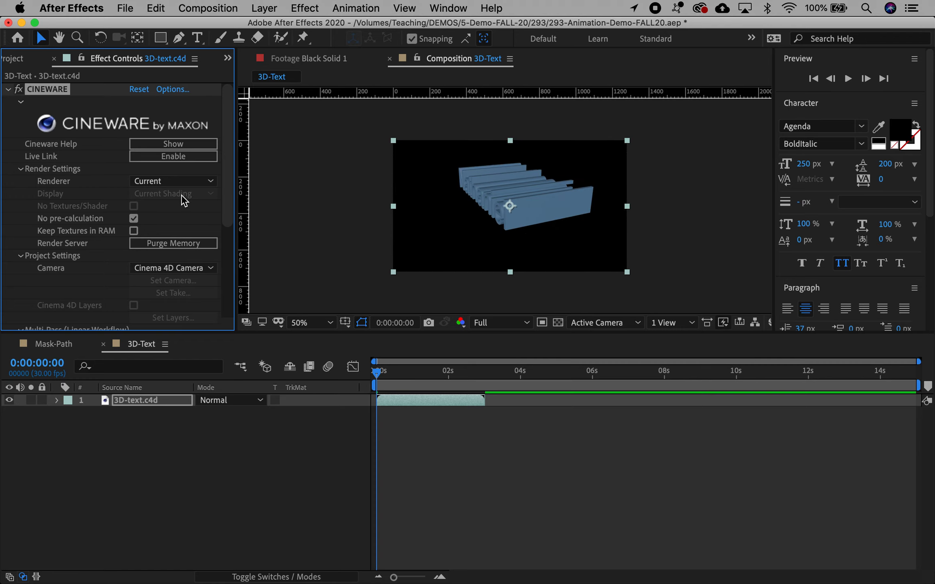
Check the transparent background around the rendered text by toggling the composition's transparency grid on and off
click(558, 323)
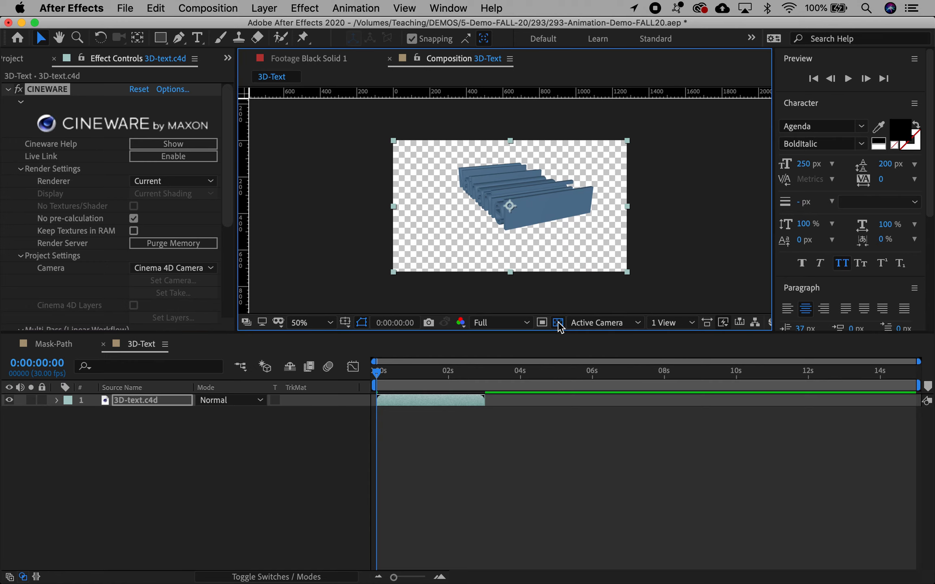
click(559, 323)
click(559, 323)
click(559, 323)
click(559, 323)
click(557, 323)
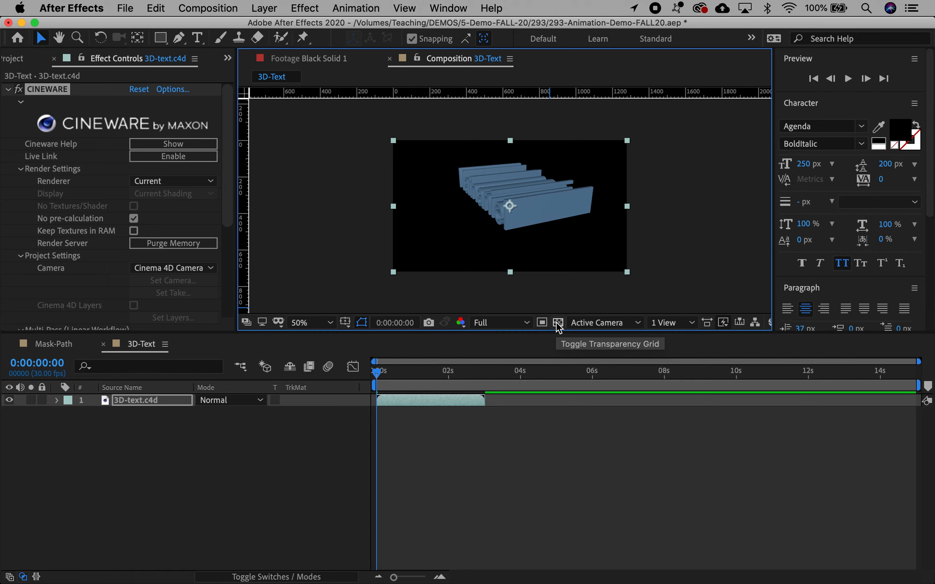
click(557, 323)
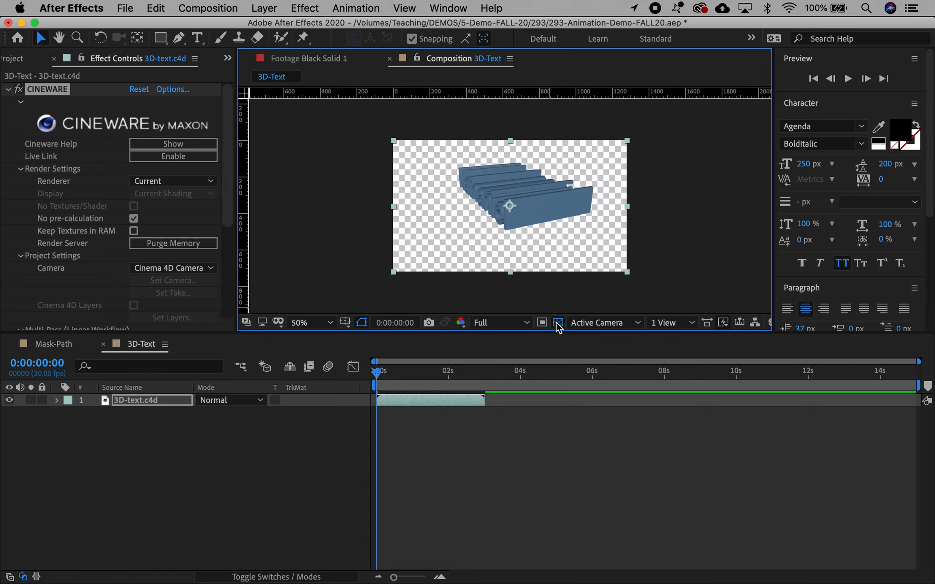
click(557, 322)
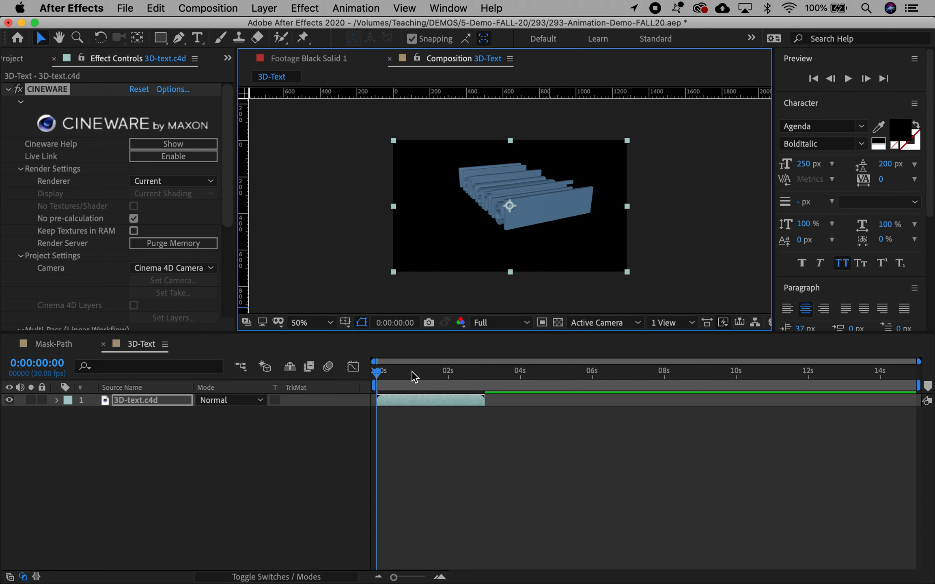
End the 3D-Text composition's work area at 0:00:03:00 and preview the camera animation
drag(512, 374, 492, 375)
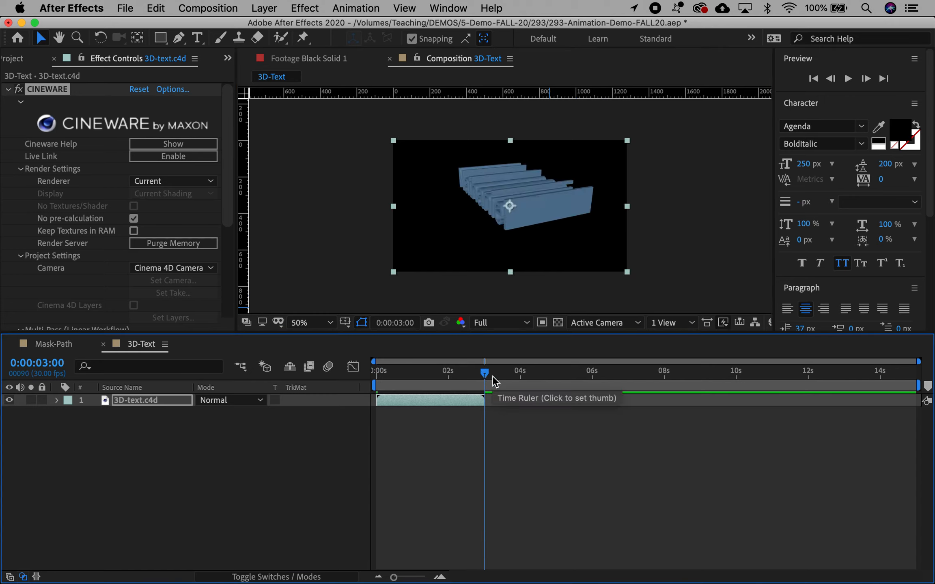
key(n)
key(space)
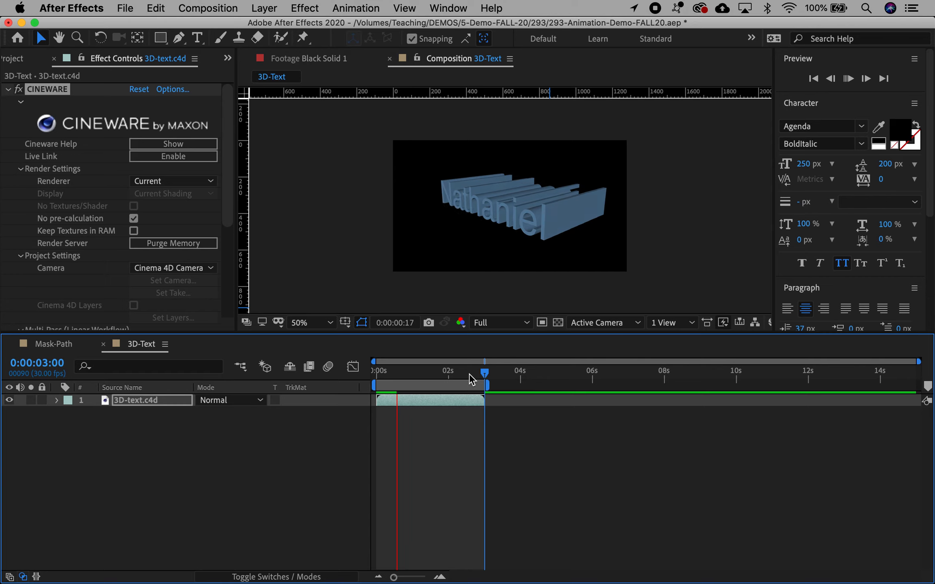
key(space)
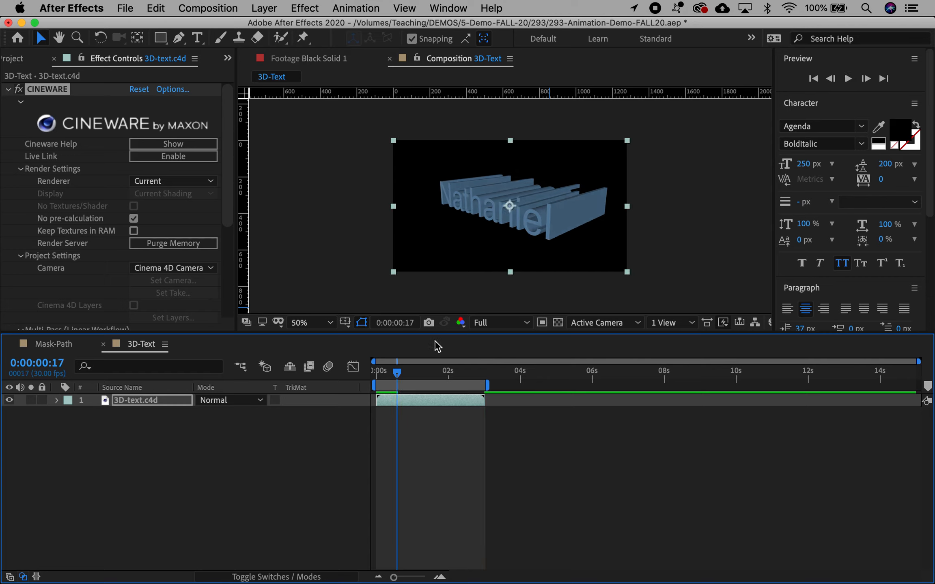
drag(397, 371, 362, 359)
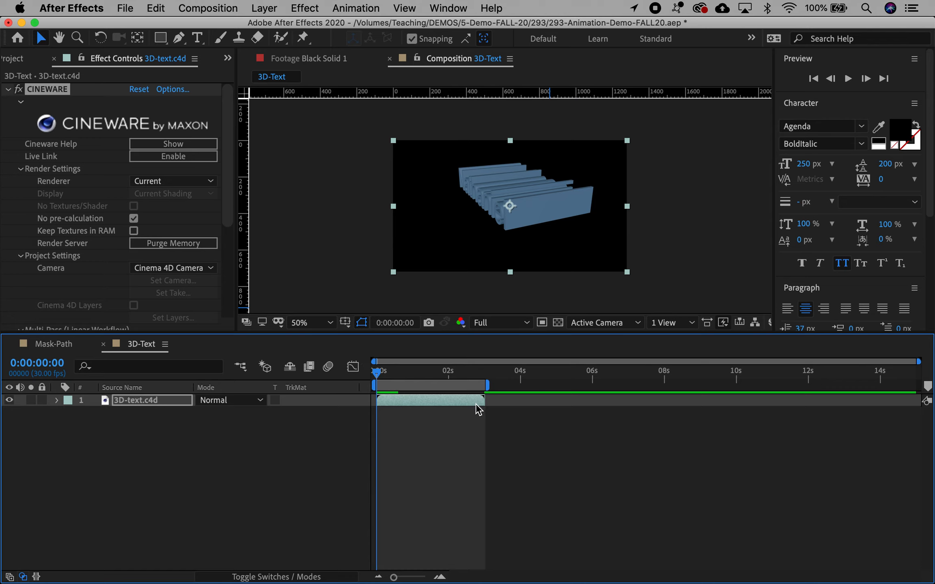
key(o)
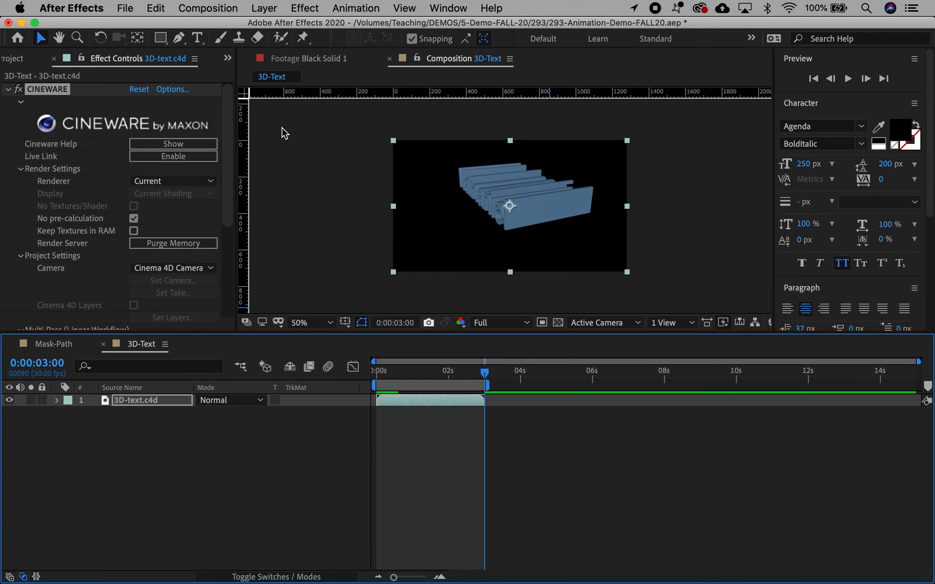
Add the 3D-Text composition to the render queue and set its output module to PNG Sequence with RGB + Alpha channels
click(218, 12)
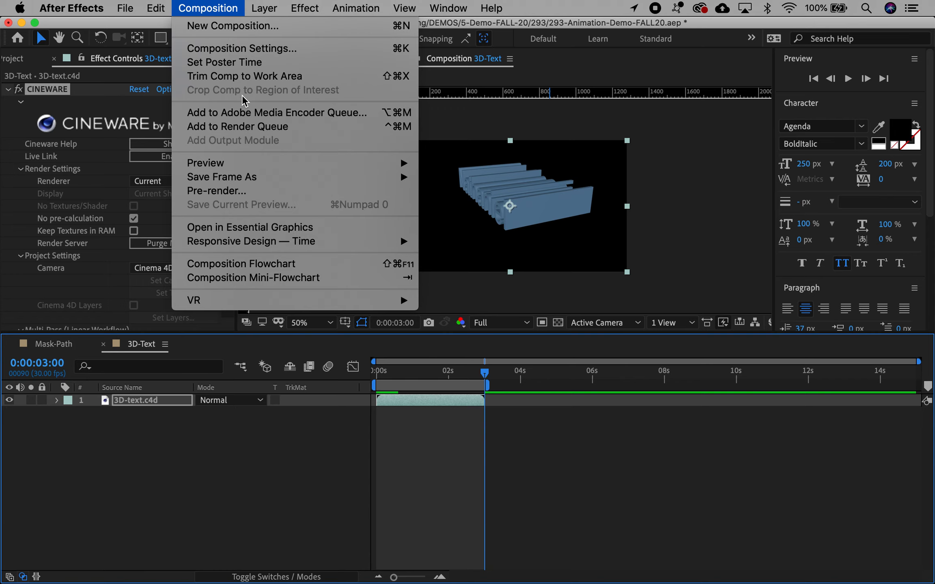
click(315, 131)
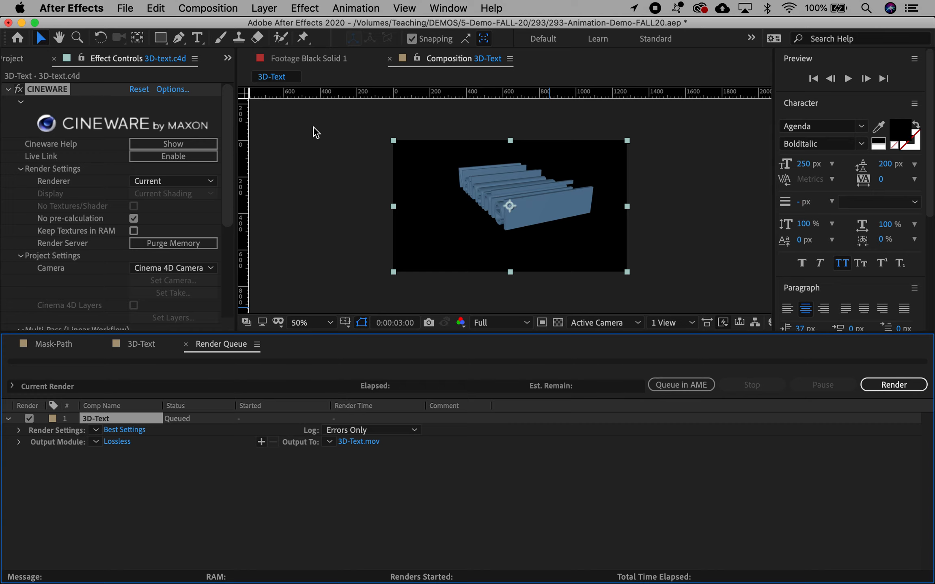
click(126, 443)
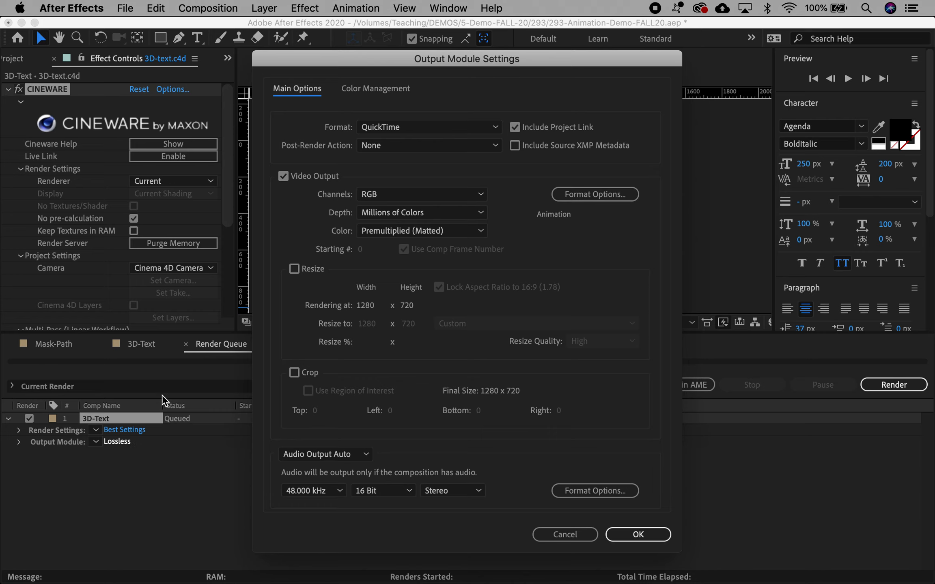
click(376, 128)
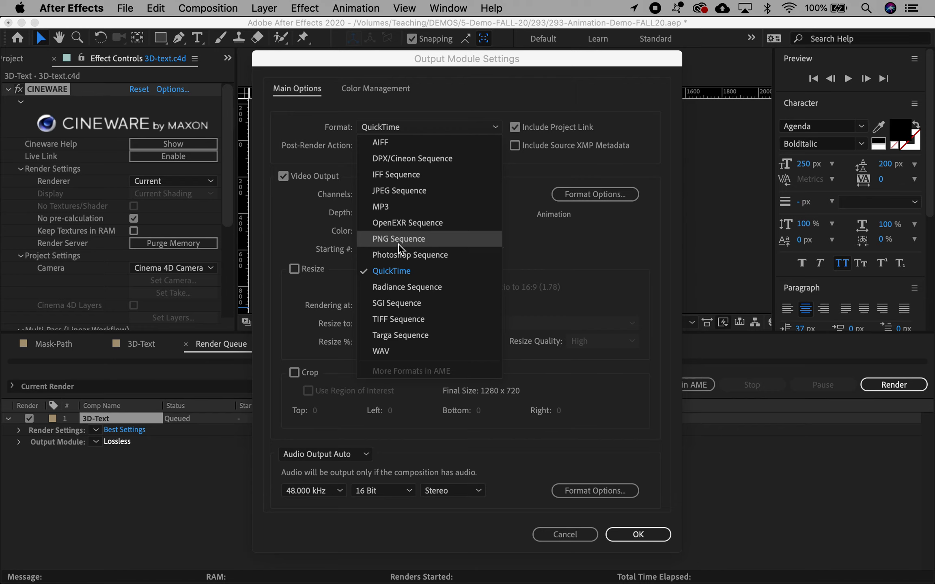
click(439, 243)
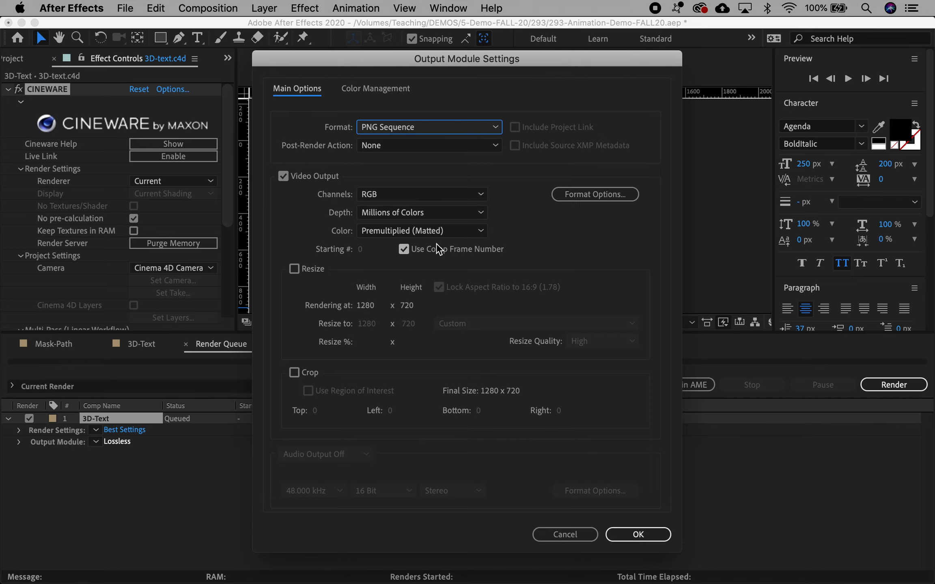
click(428, 198)
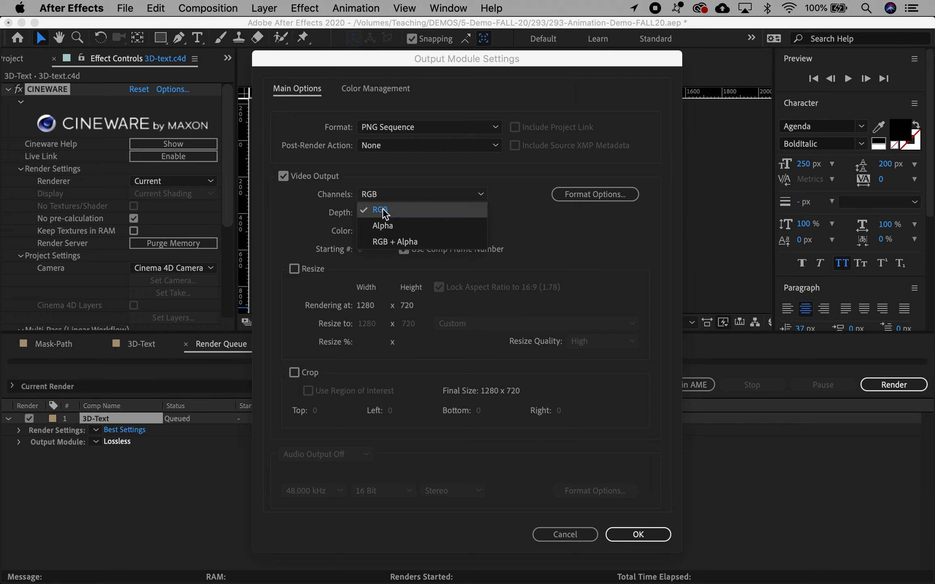
click(391, 242)
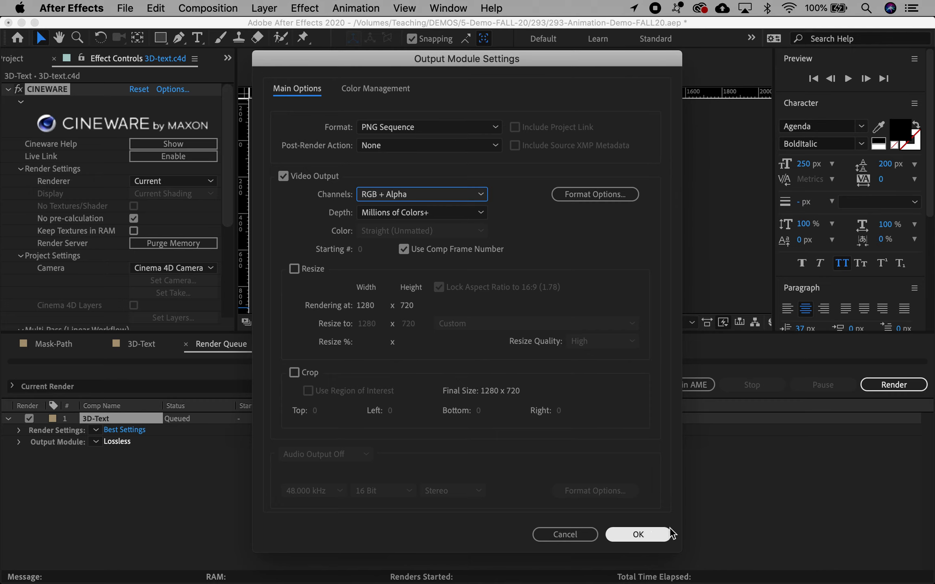
click(652, 539)
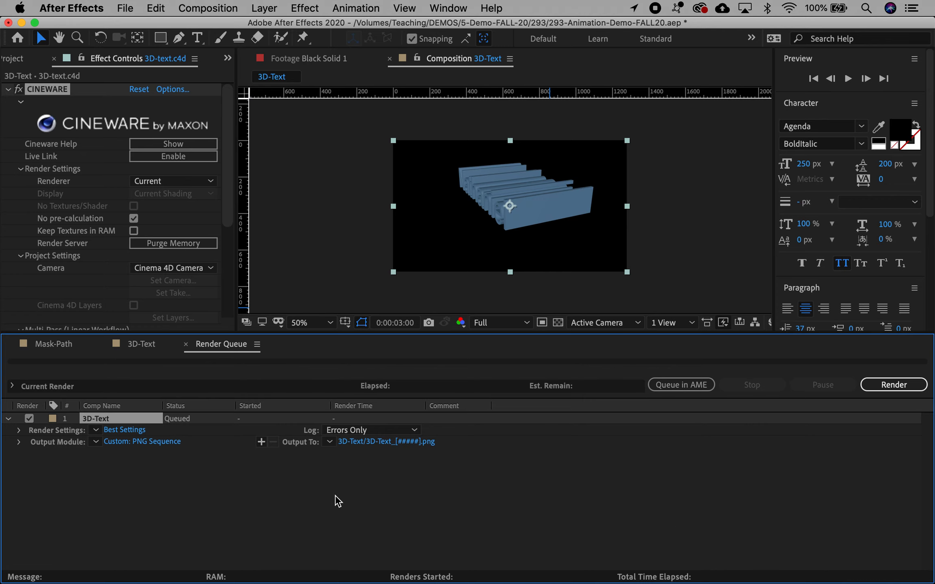
Set the output location to a 3D-Text subfolder inside the 293 folder and render the PNG sequence
click(364, 442)
double_click(356, 153)
double_click(348, 158)
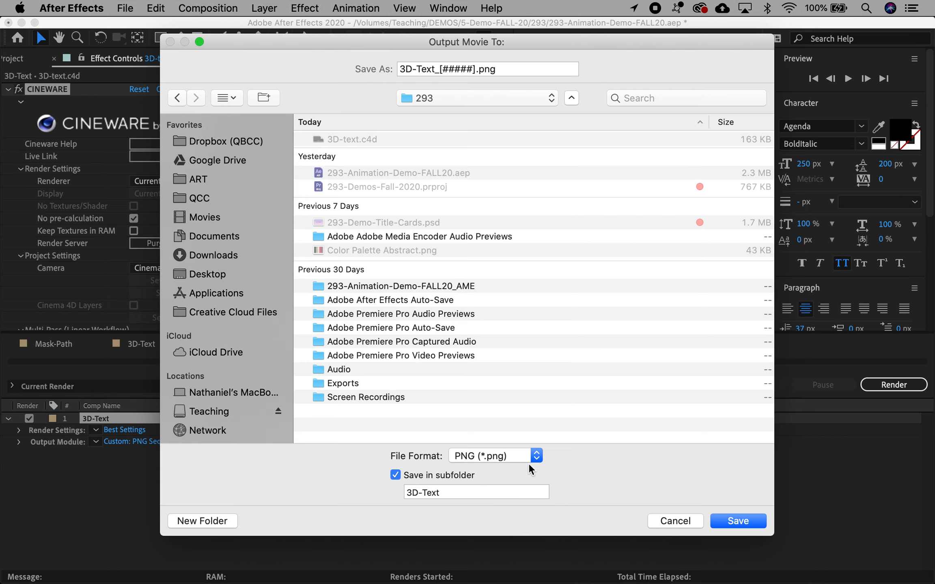
click(737, 521)
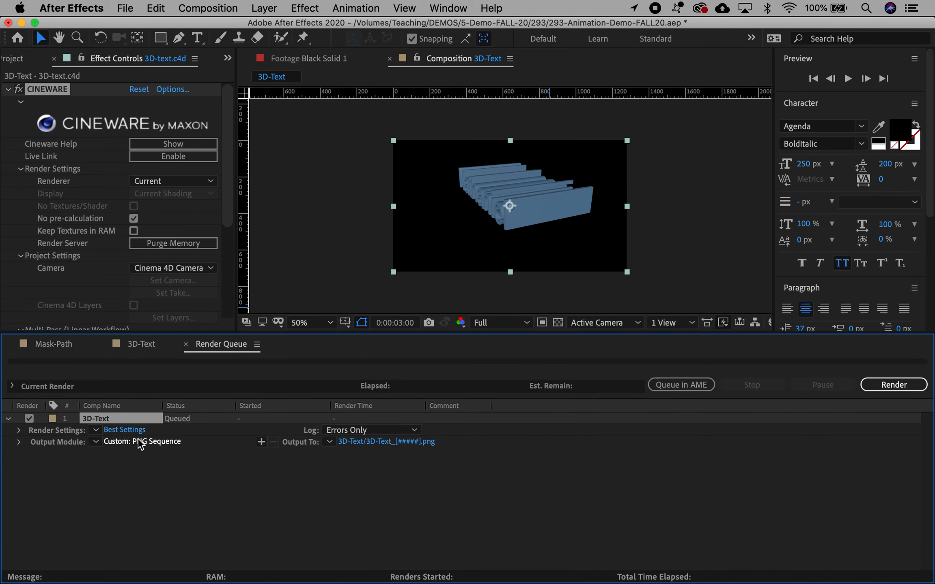
click(894, 386)
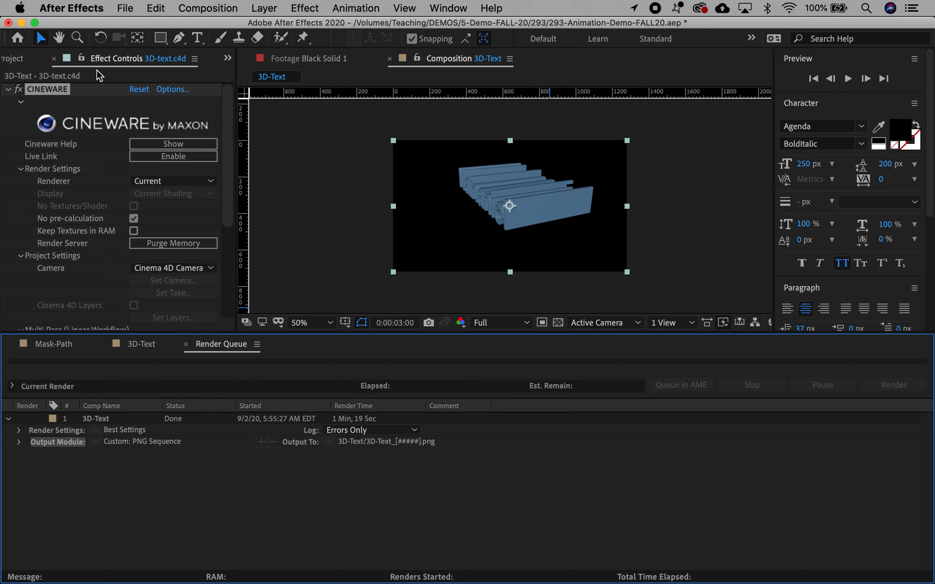
Import all rendered frames from the 3D-Text folder as one PNG sequence, without creating a composition
click(14, 60)
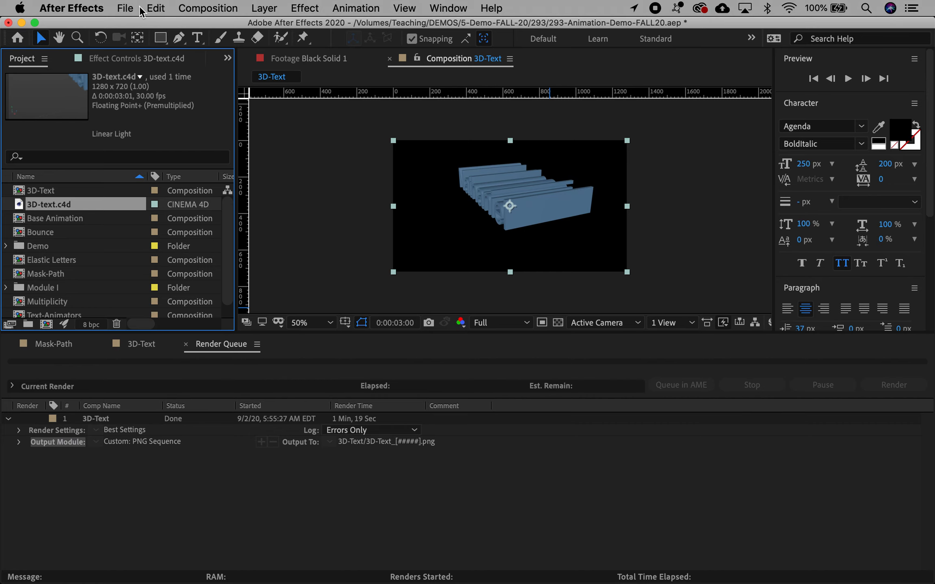
click(128, 11)
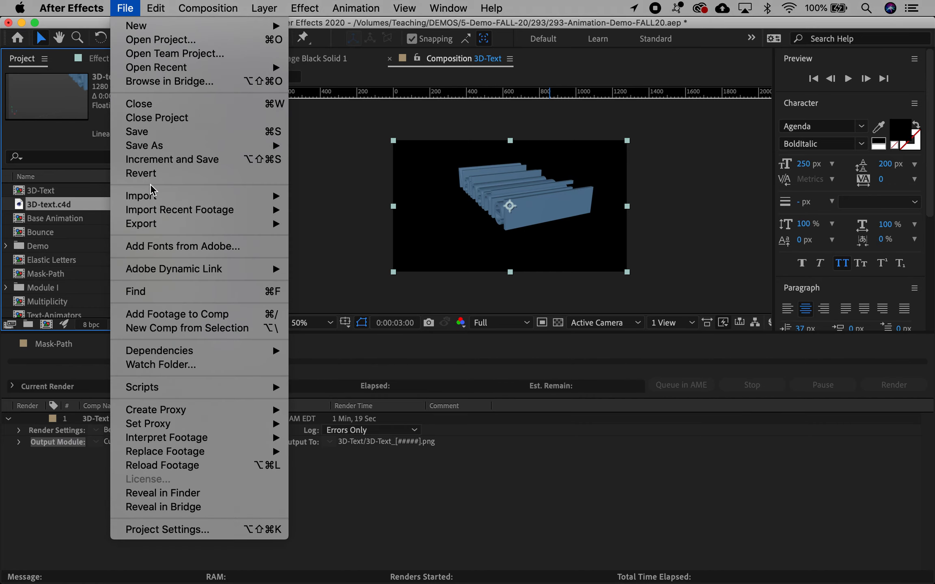
mouse_move(239, 196)
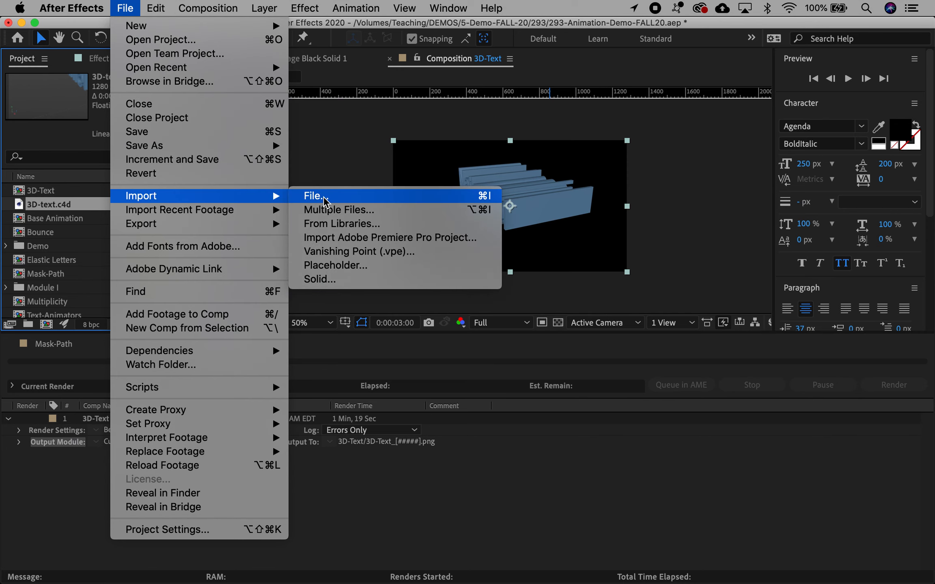
click(341, 197)
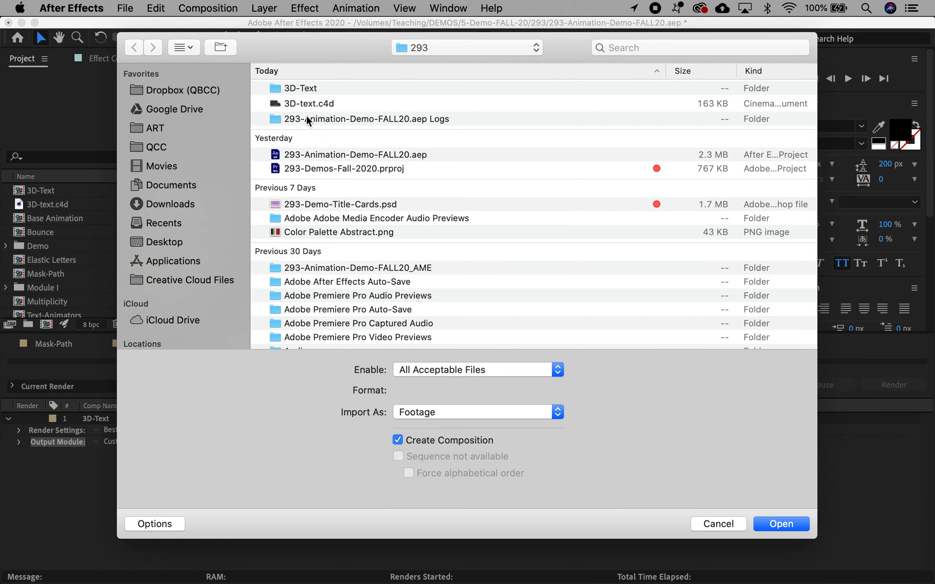
double_click(300, 93)
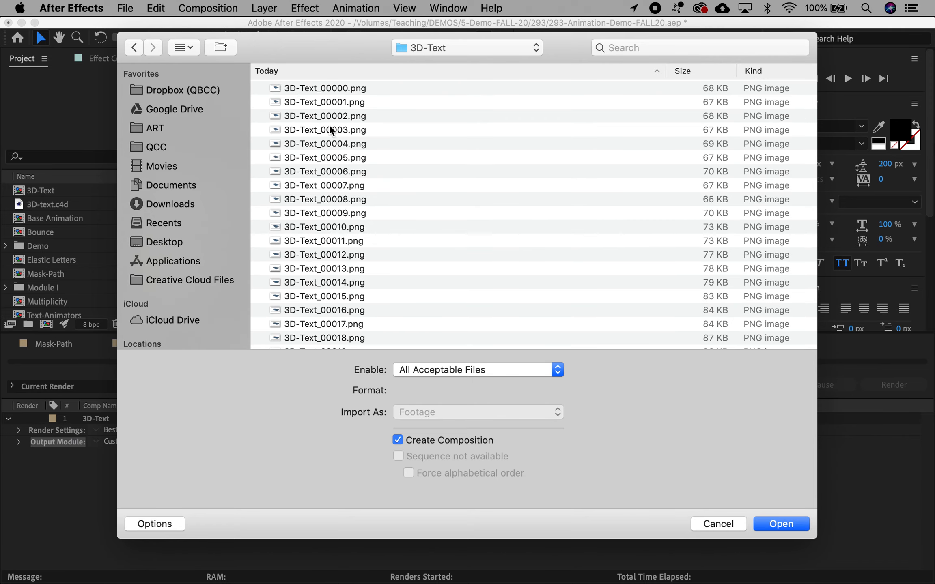
scroll(356, 303, down, 20)
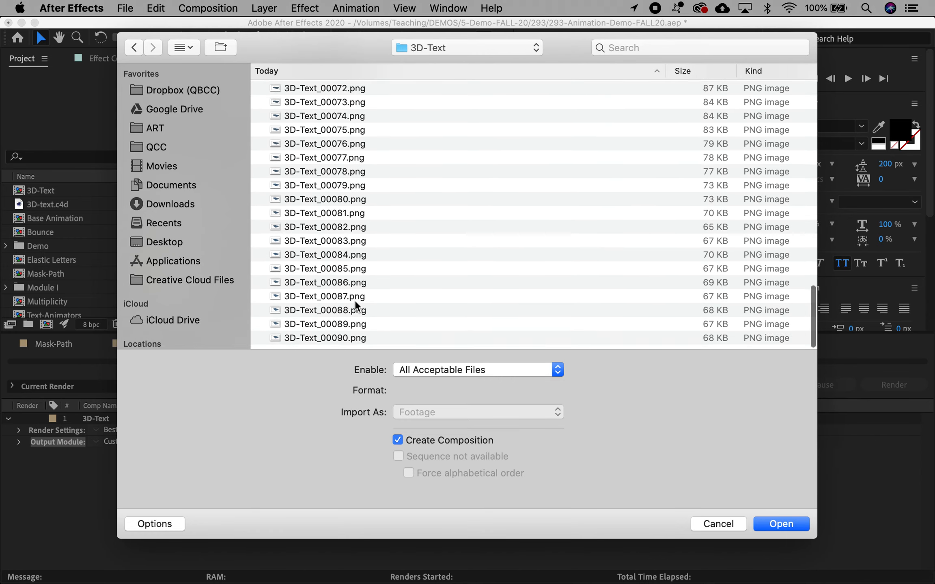
click(355, 305)
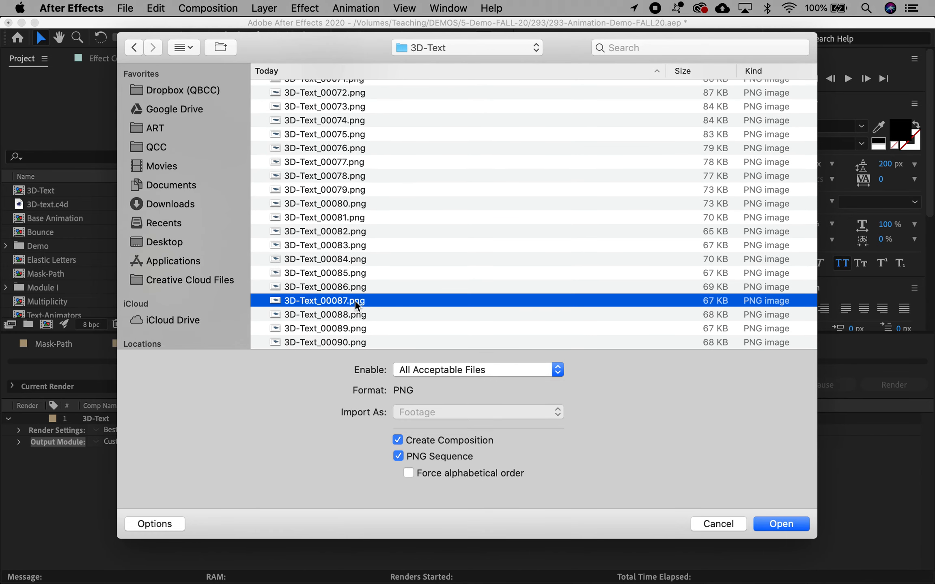
key(super+a)
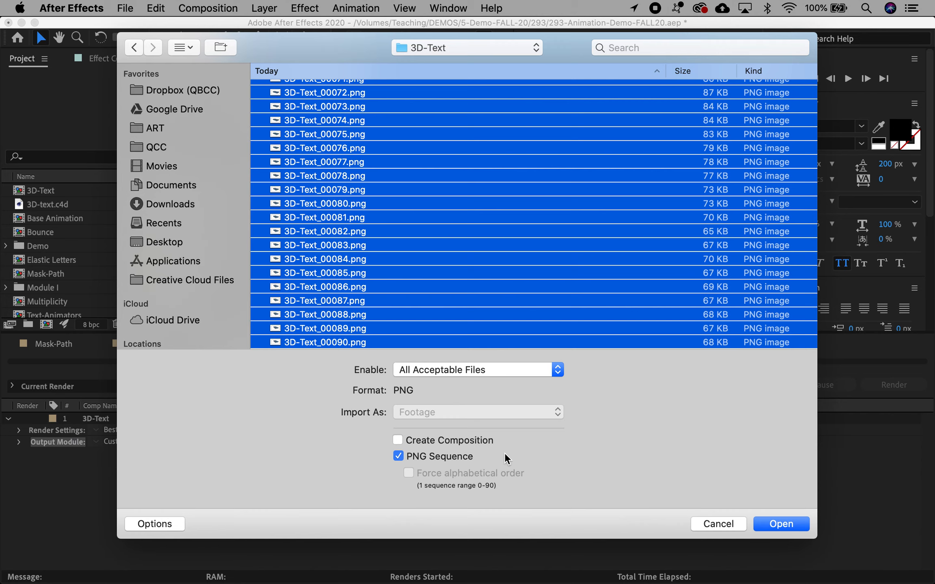
click(781, 523)
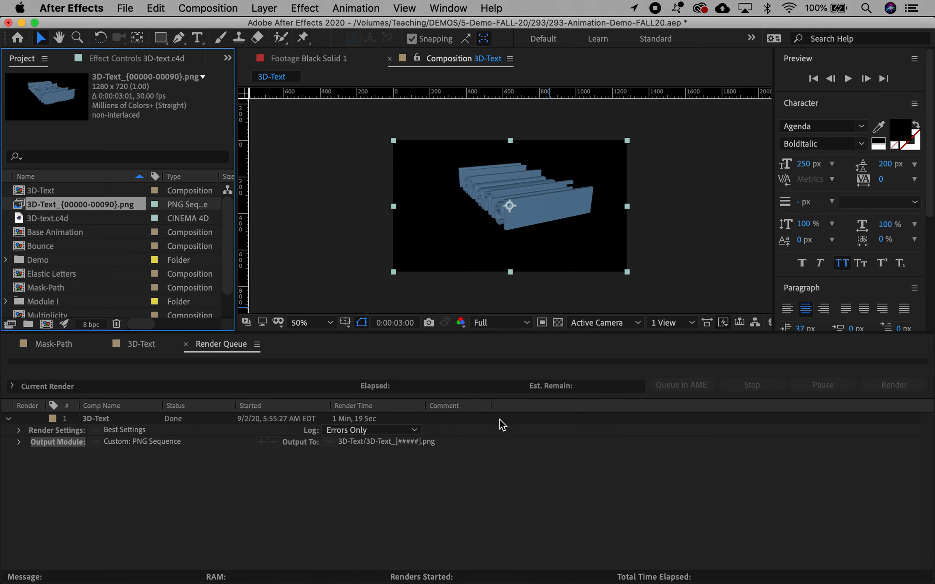
Add the PNG sequence below the 3D-text.c4d layer in the 3D-Text composition and preview it with the C4D layer hidden
click(149, 345)
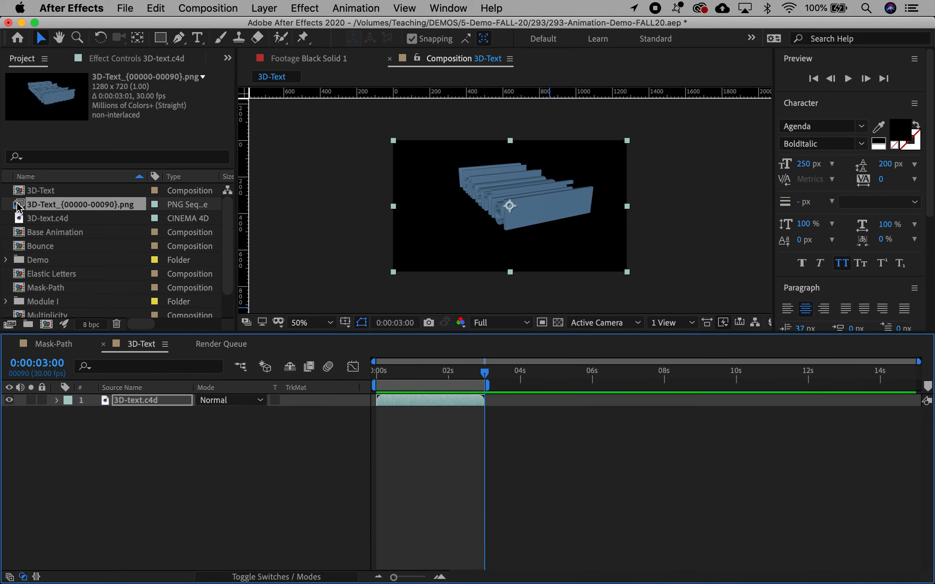
drag(18, 208, 92, 425)
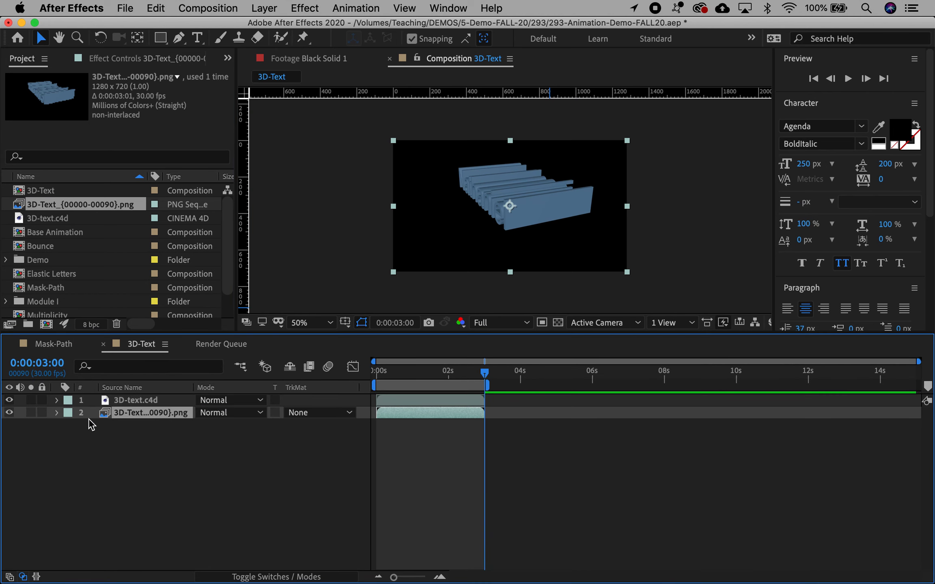
click(9, 401)
key(space)
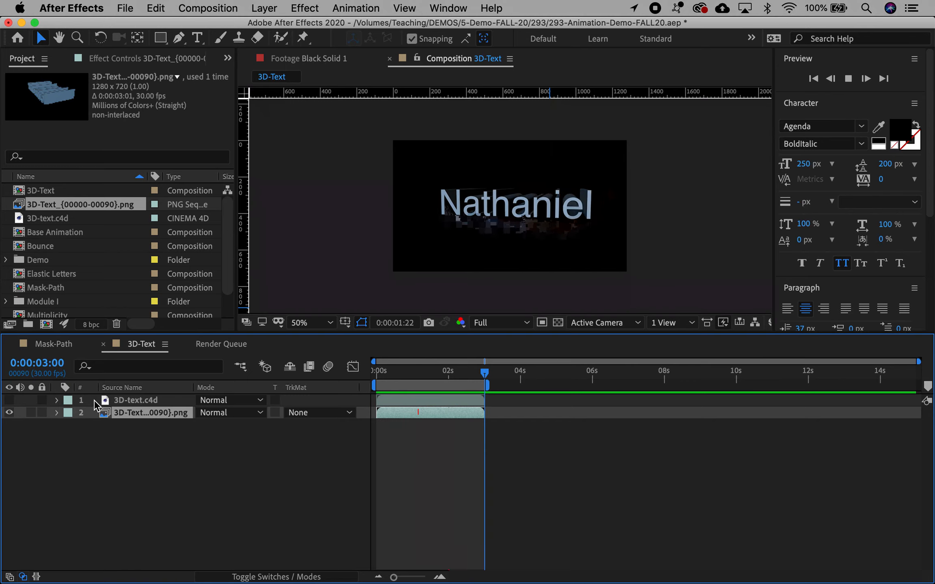
key(space)
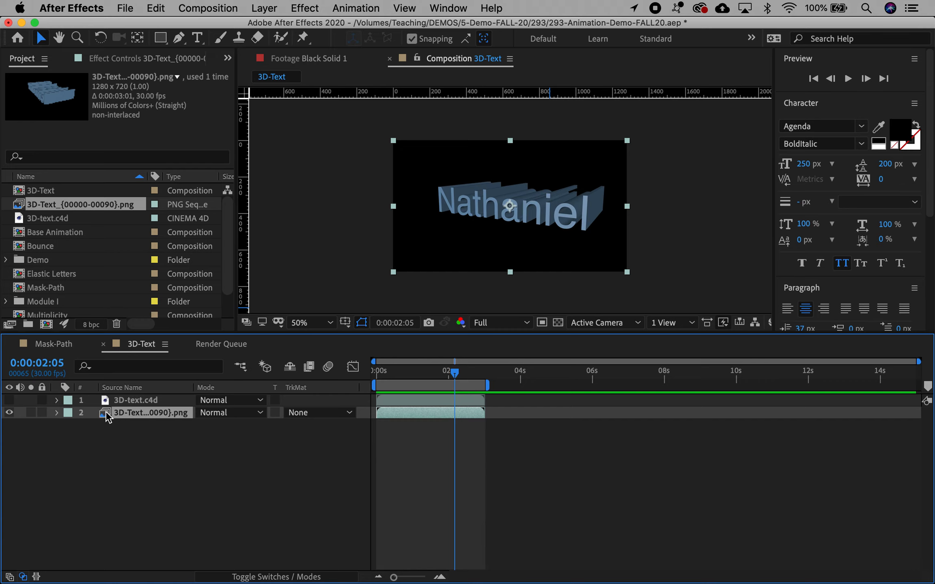
Delete the 3D-text.c4d layer from the 3D-Text composition, keeping only the PNG sequence layer
click(140, 401)
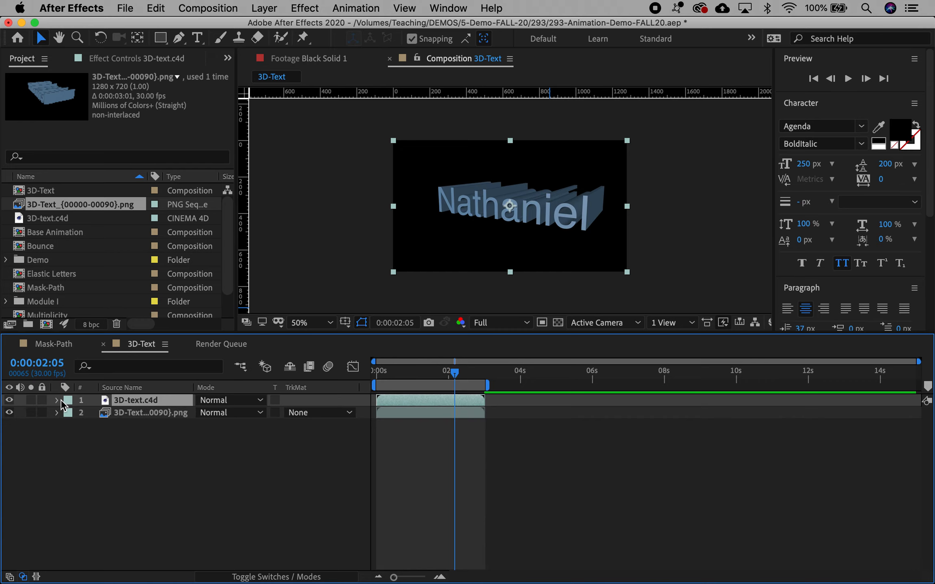
click(172, 412)
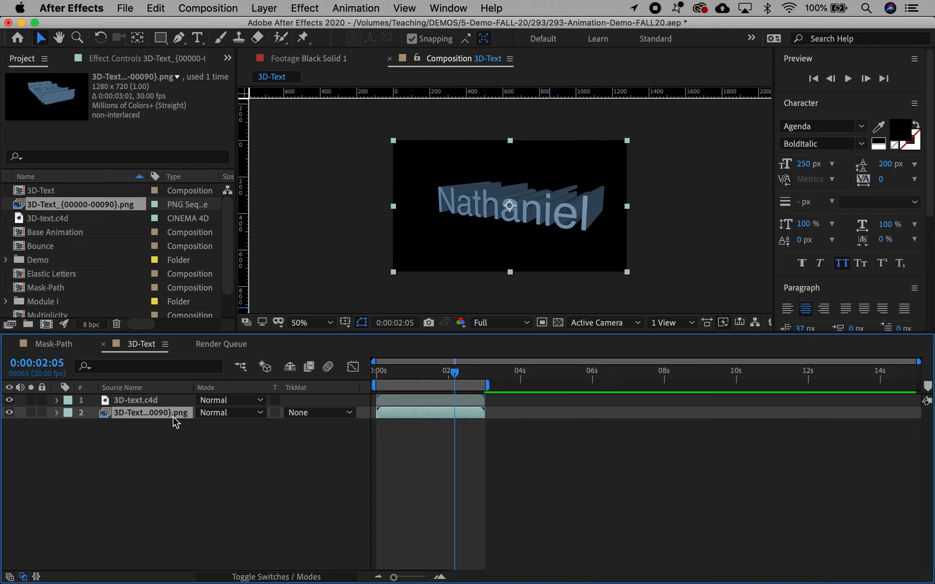
click(8, 400)
click(134, 401)
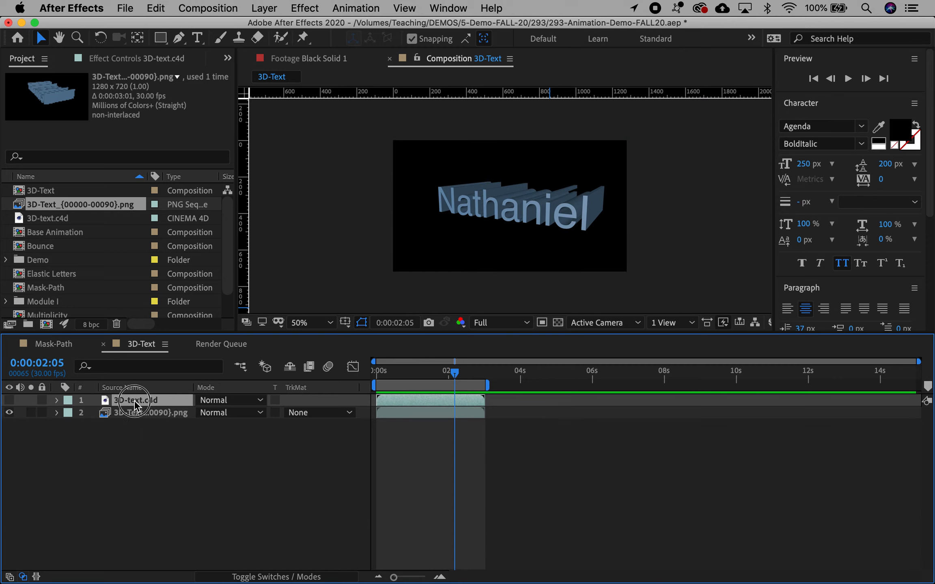
key(Delete)
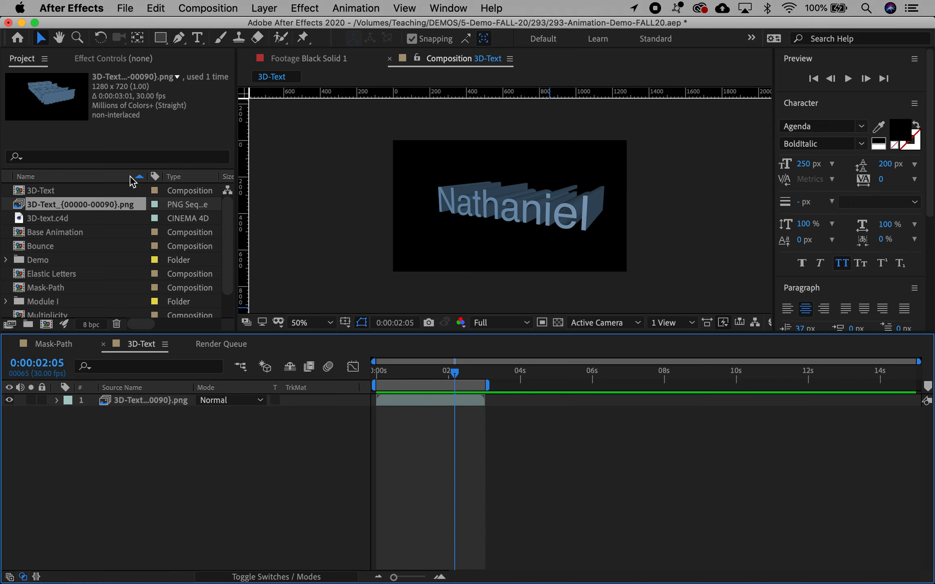
Set the imported 3D-Text PNG sequence to loop 5 times in its main footage interpretation settings
right_click(35, 209)
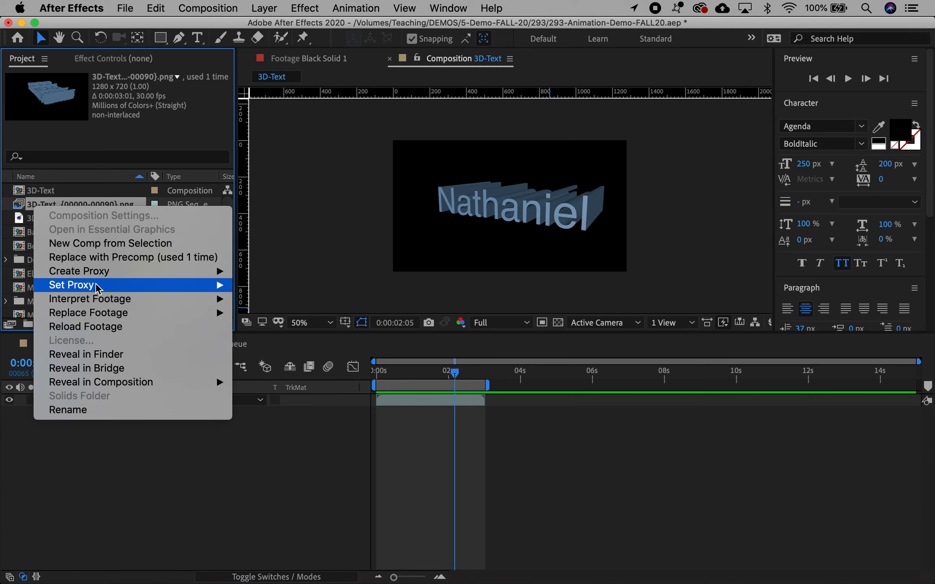
mouse_move(102, 303)
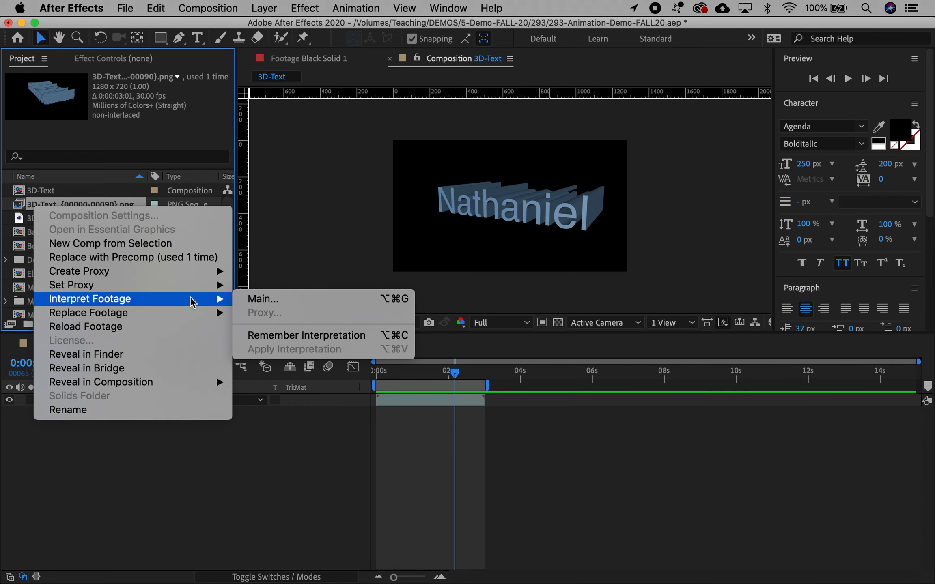
click(296, 300)
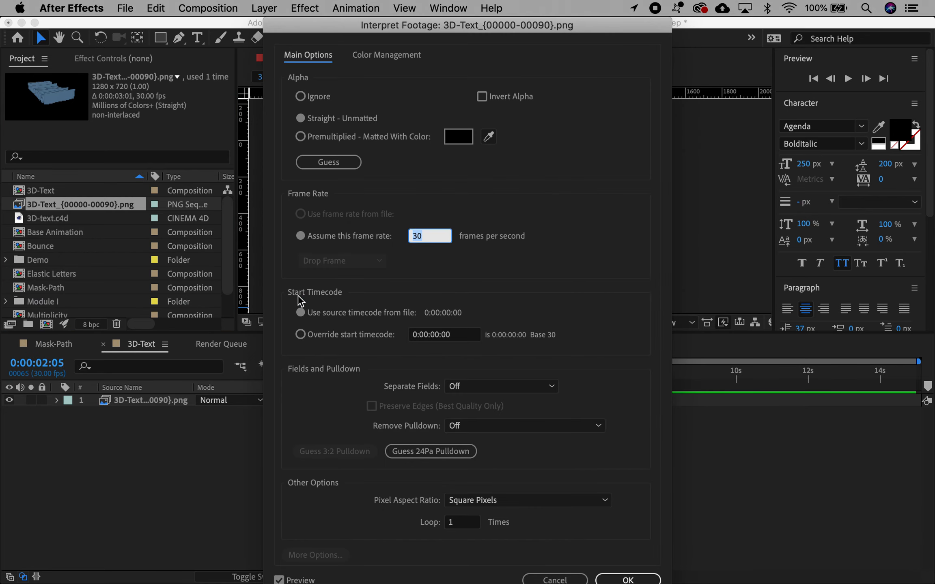
click(460, 524)
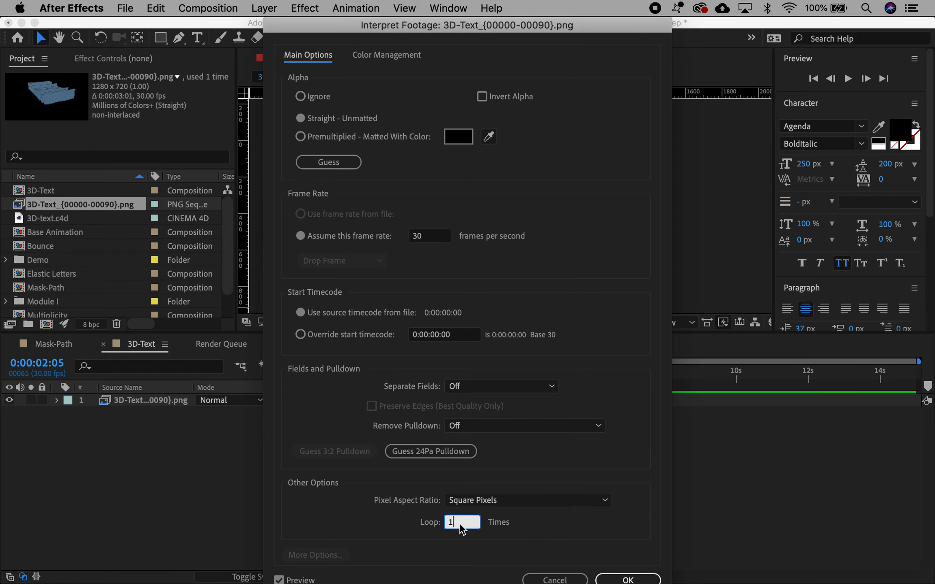
key(BackSpace)
text(5)
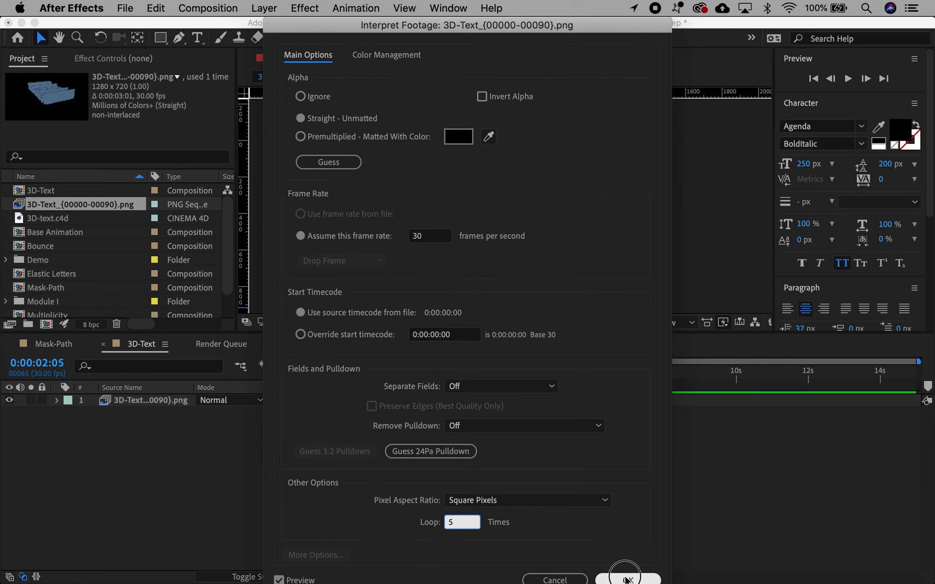
click(627, 579)
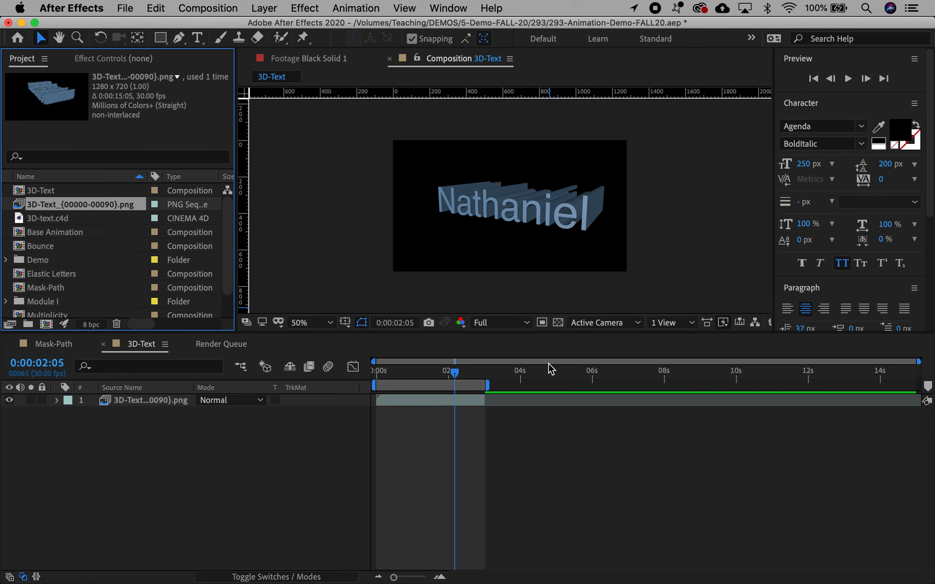
Extend the PNG sequence layer to the composition's end, set the work area end at 0:00:14:29, and preview the looping animation
drag(484, 401, 932, 413)
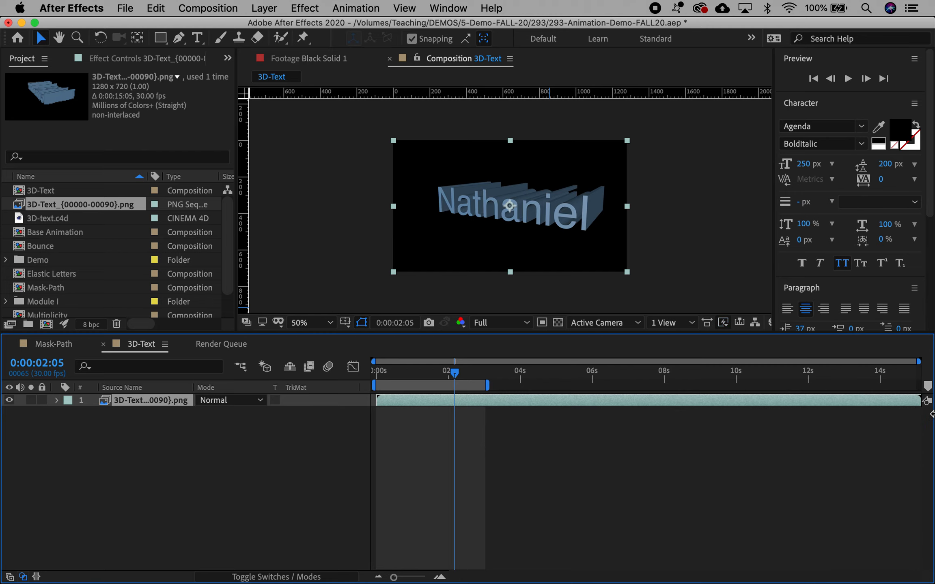
drag(876, 375, 931, 383)
key(n)
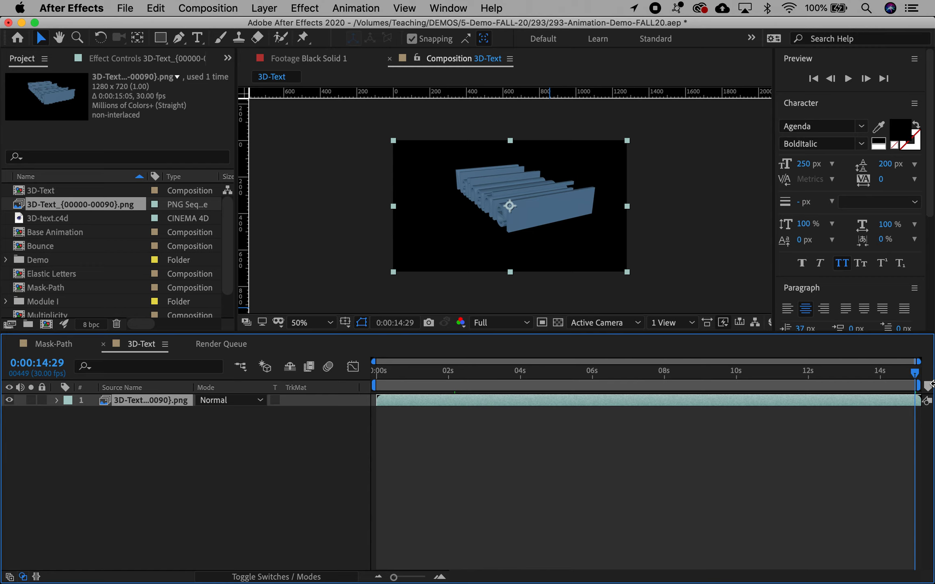
key(space)
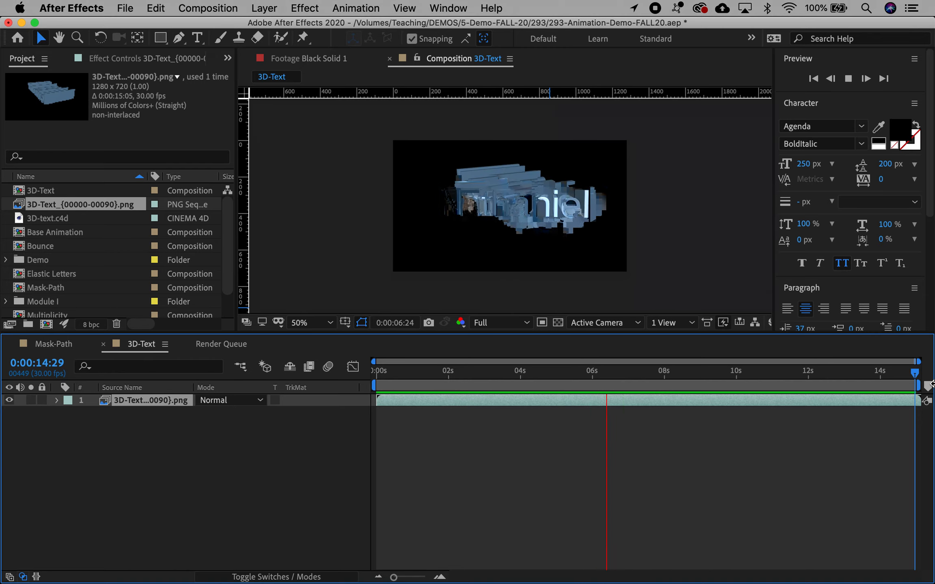
key(space)
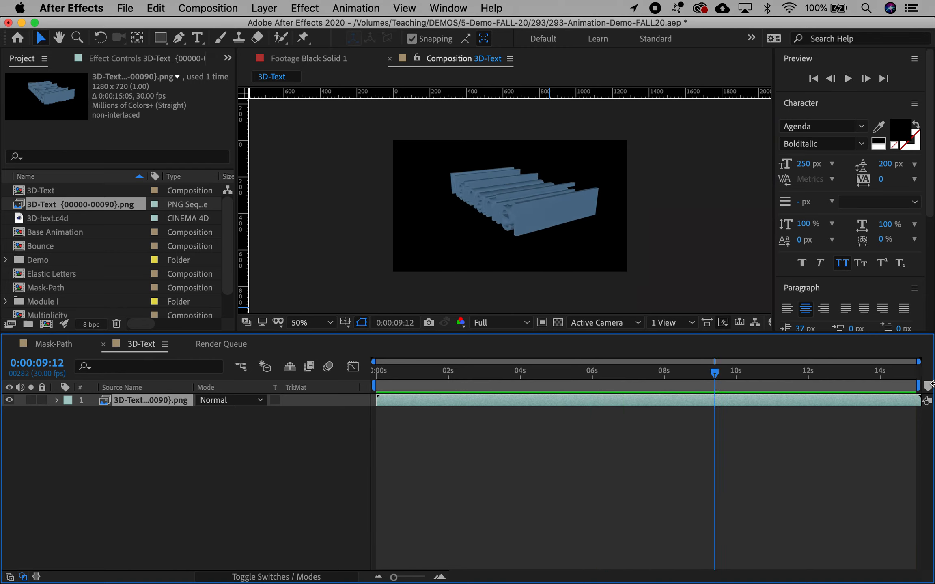
Bring up the export options for the 3D-Text composition
click(123, 8)
mouse_move(138, 228)
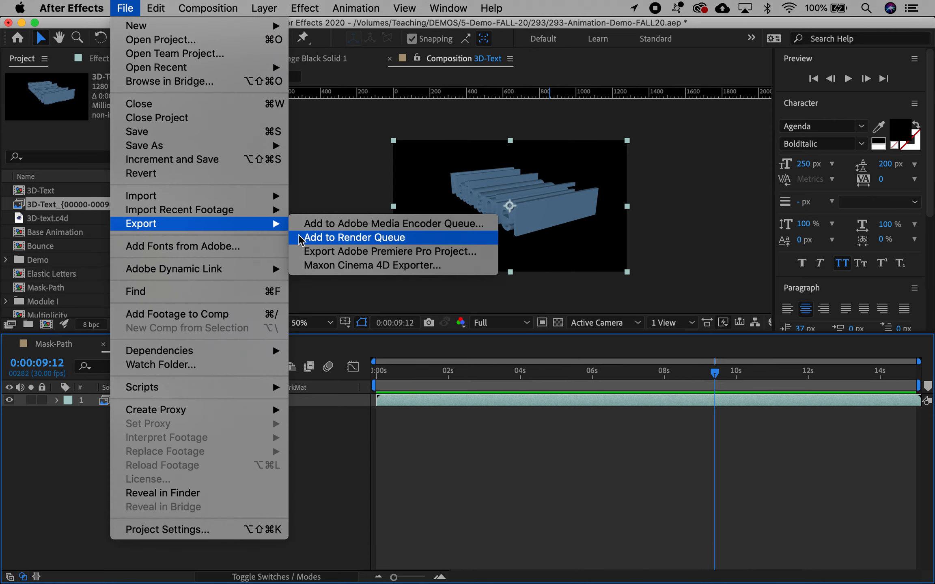